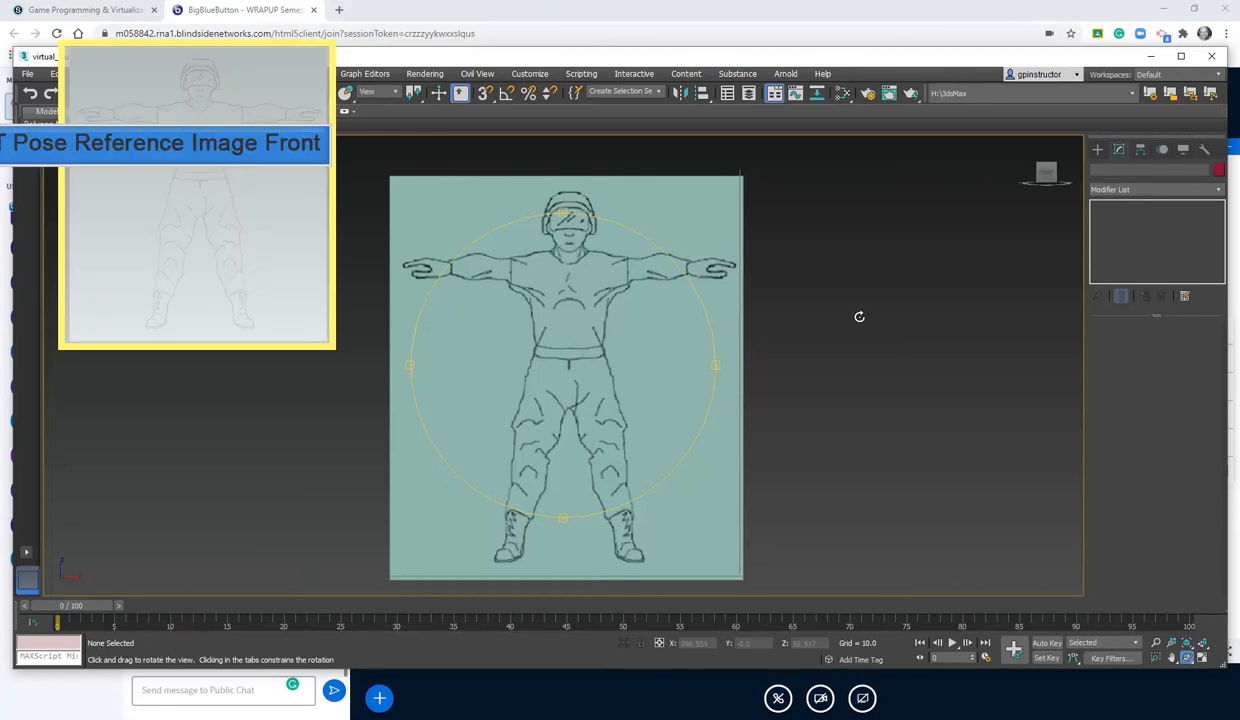
- Create a box about 165 long, 114 wide and 19 deep over the torso in the front reference view
click(1098, 150)
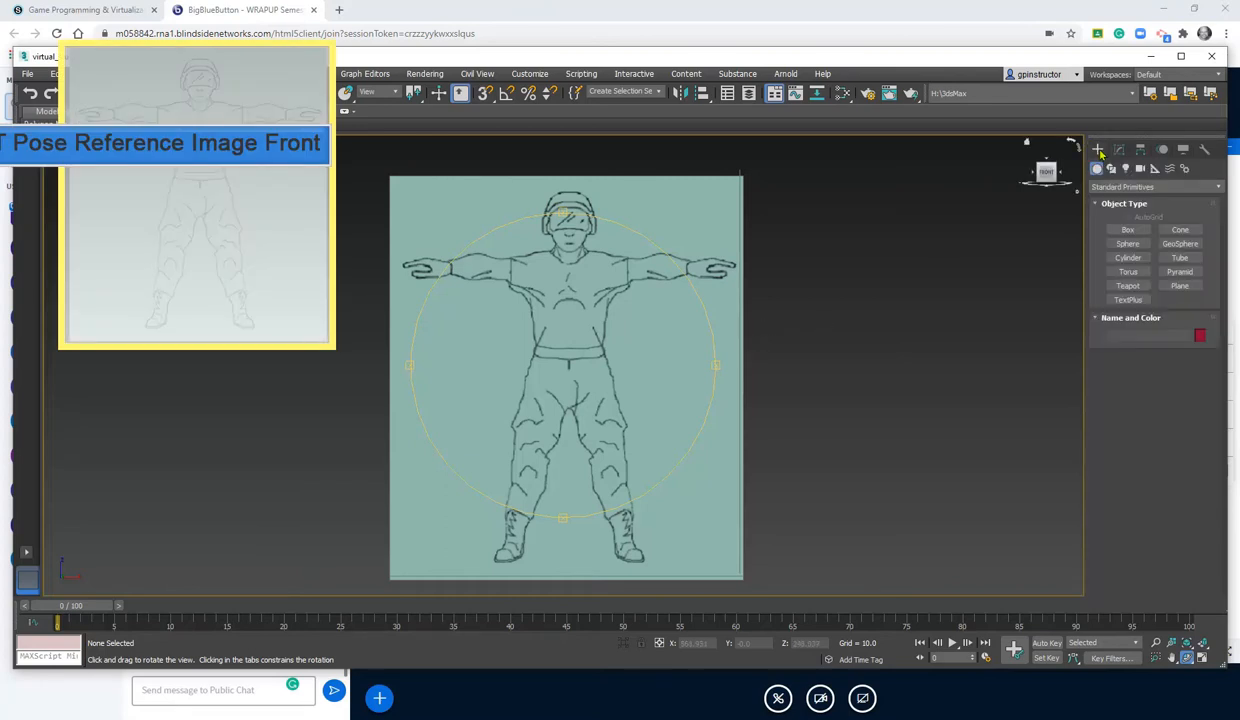
click(1123, 230)
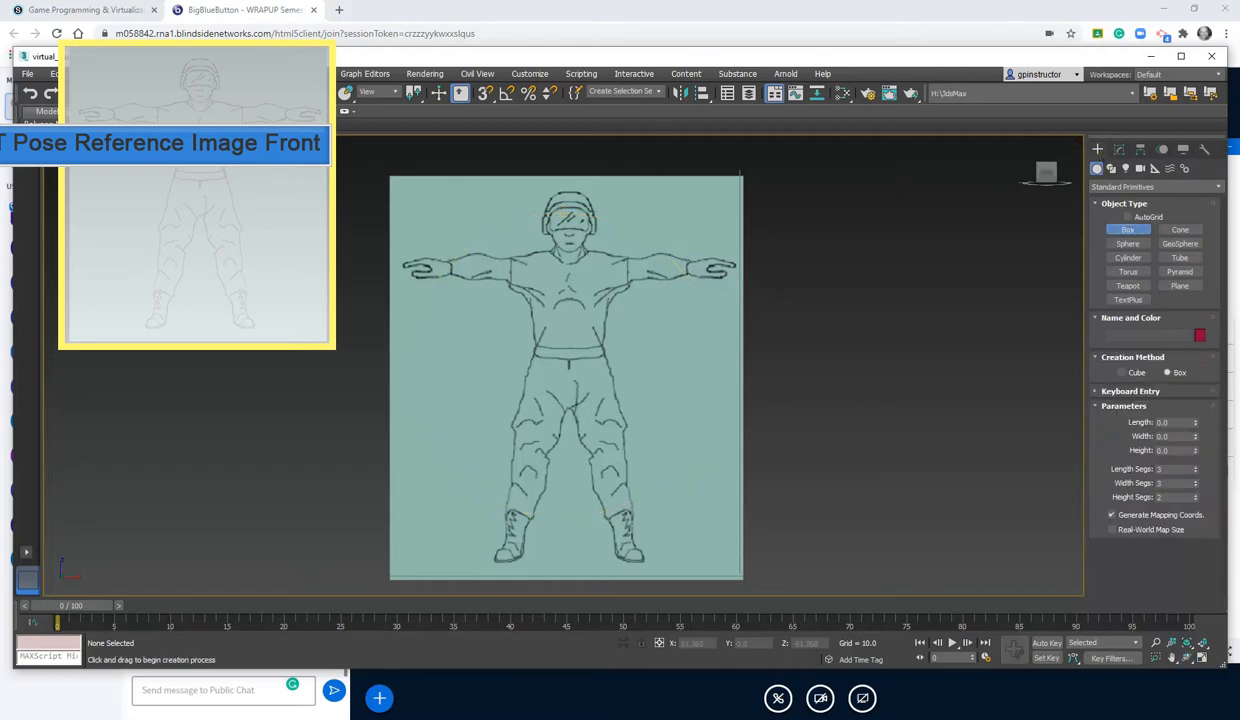
drag(516, 257, 621, 409)
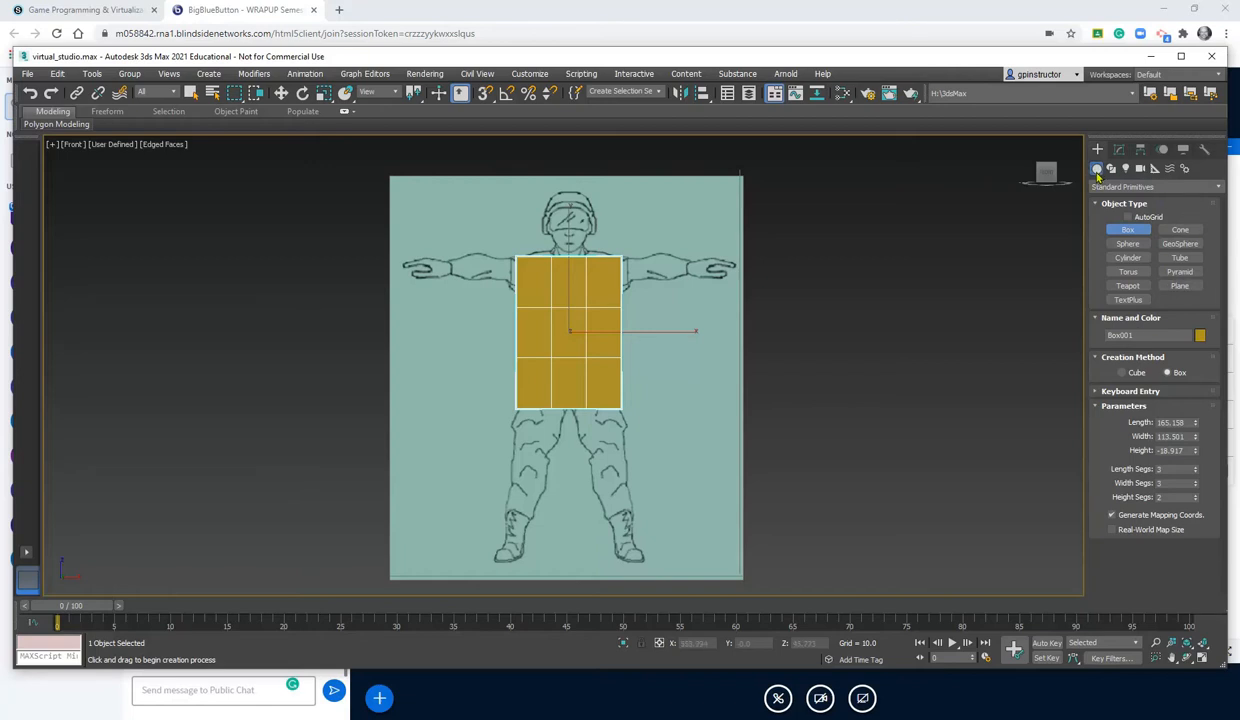
- Rename the torso box as Body and deselect it
key(w)
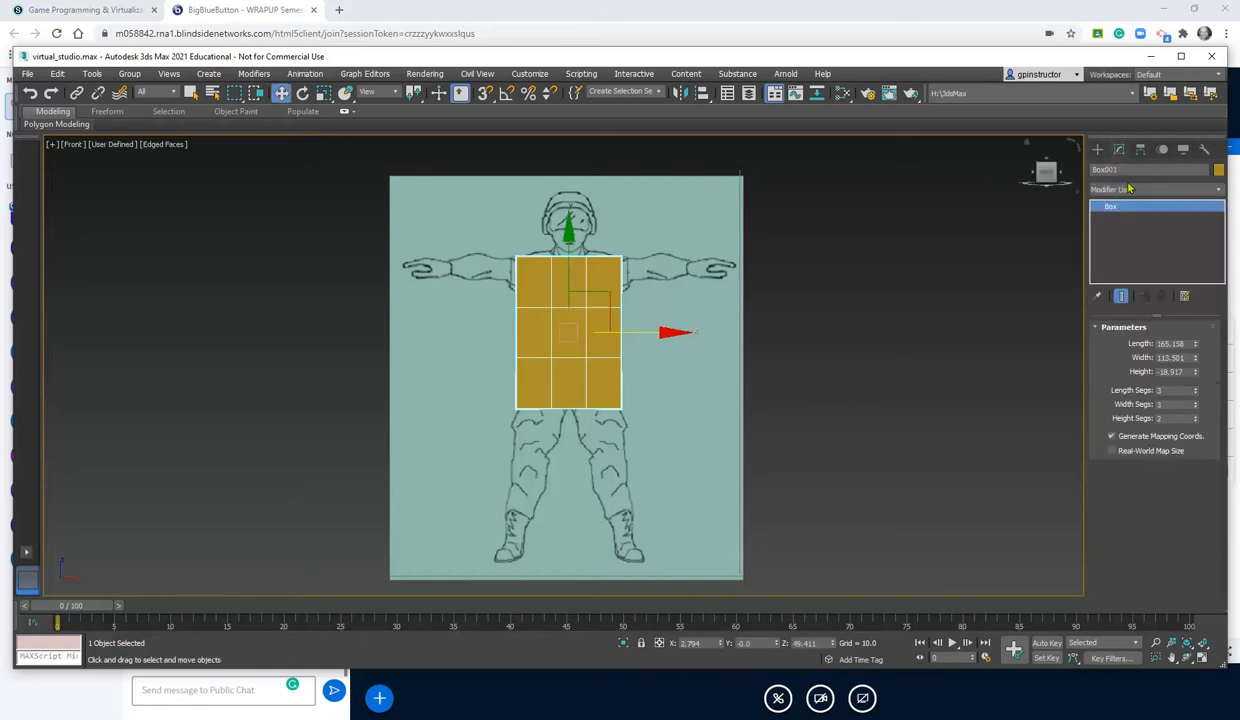
click(1134, 169)
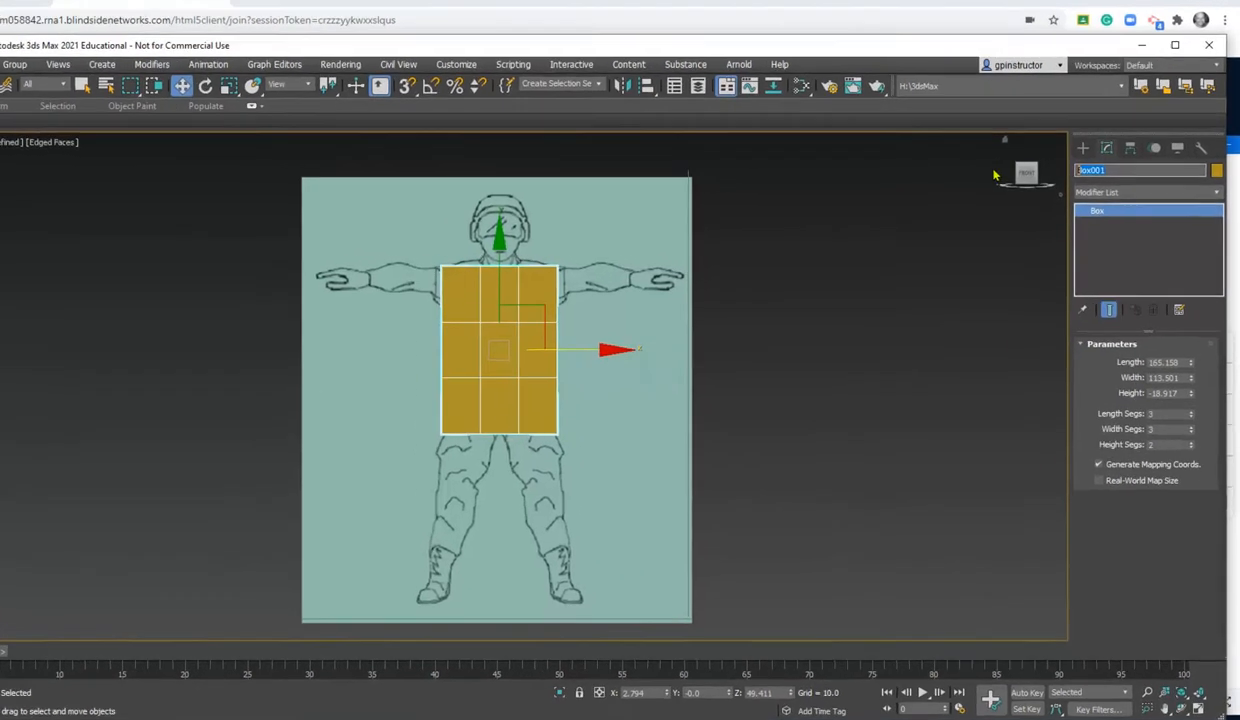
text(Body)
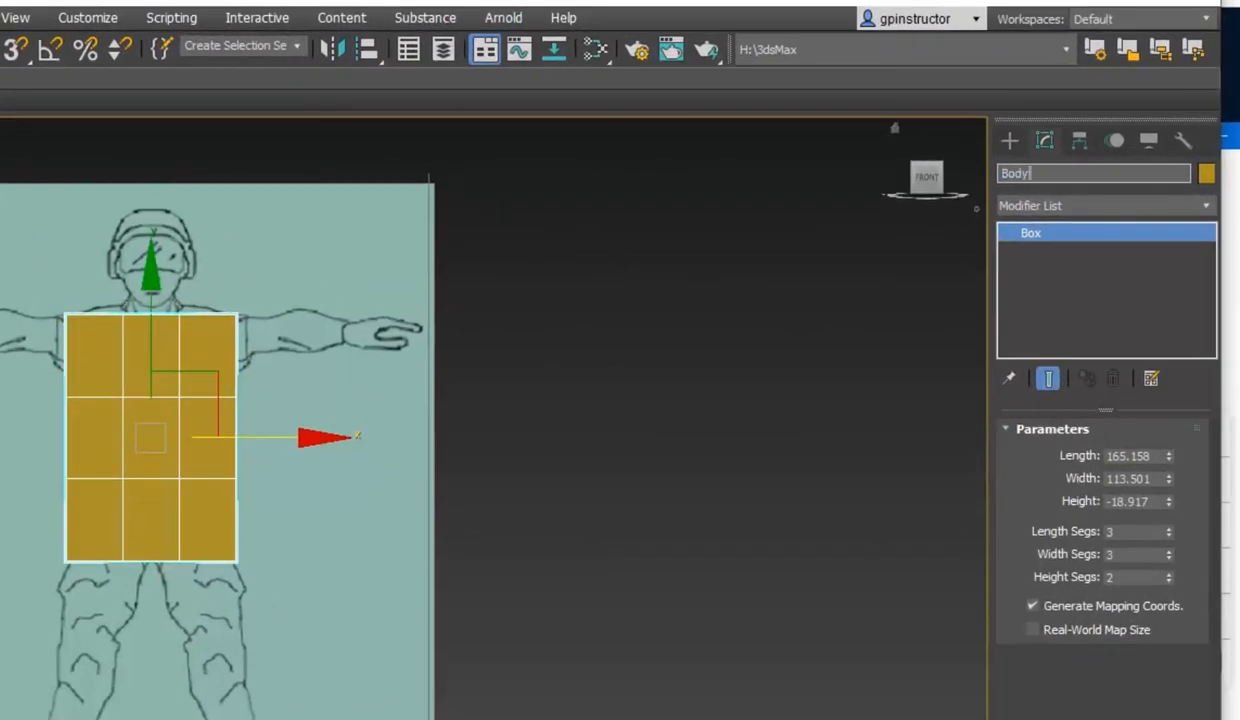
click(903, 433)
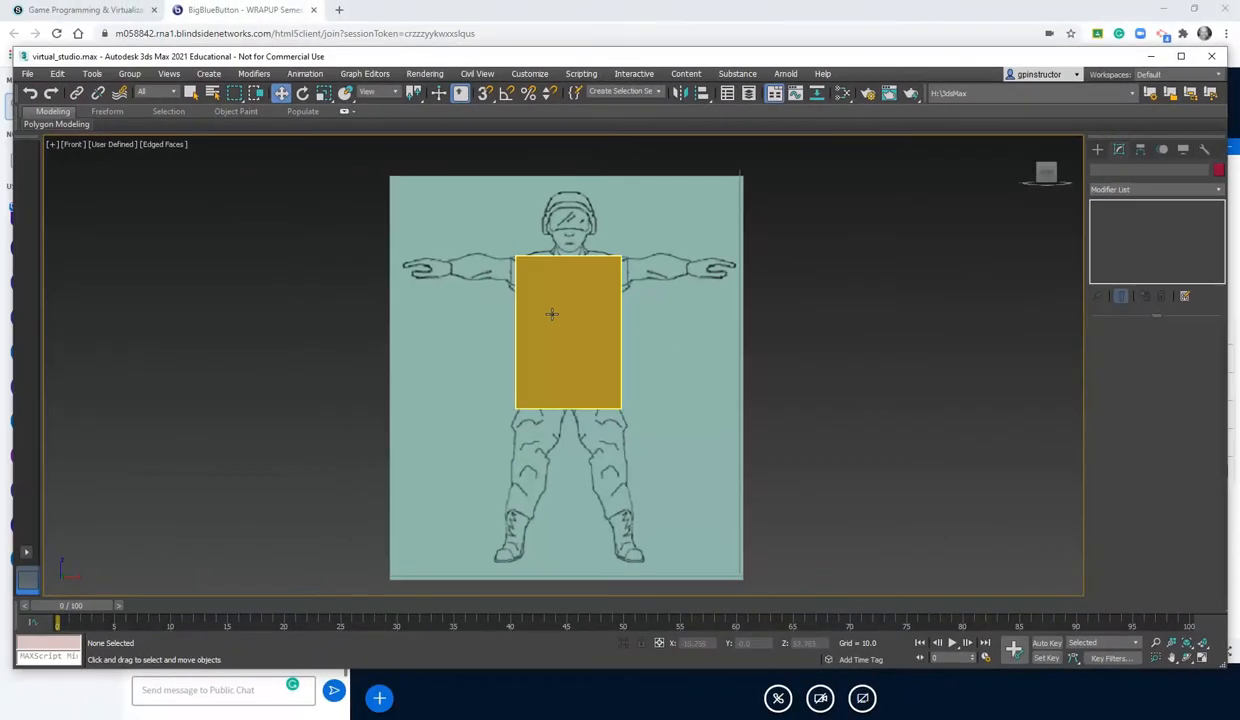
- Select the Body box and turn off the Edged Faces display so the viewport uses default shading only
click(123, 406)
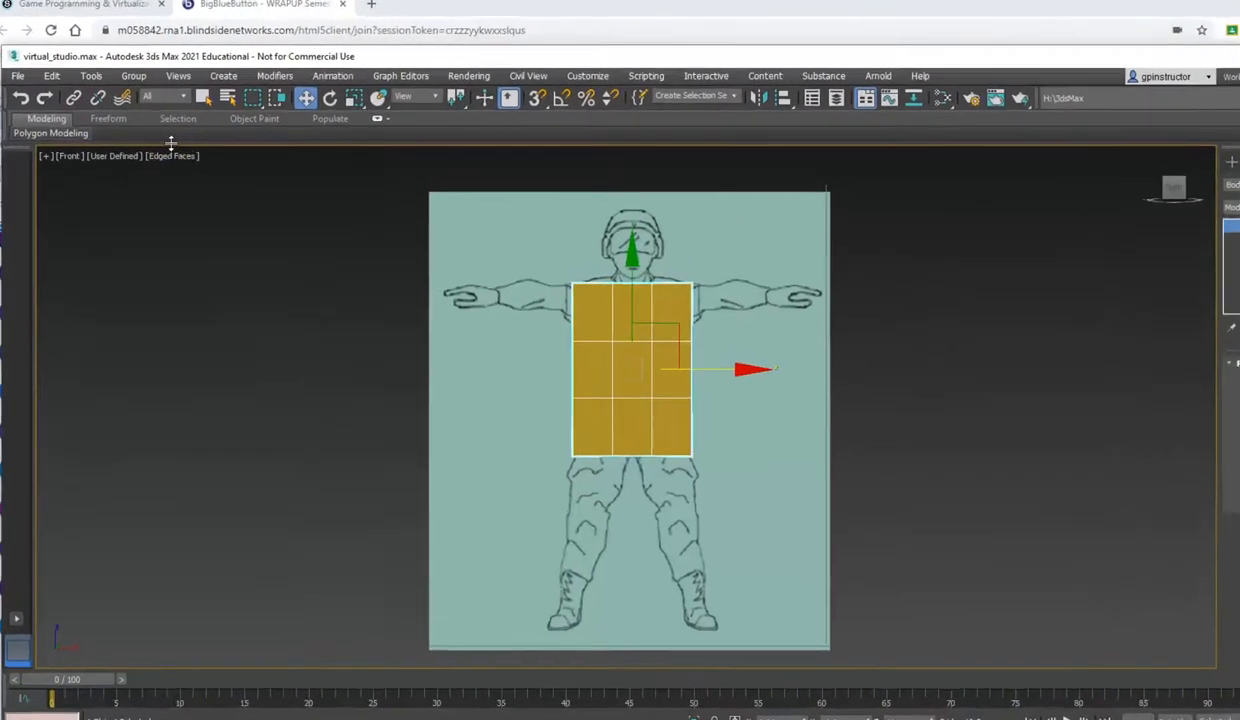
click(162, 145)
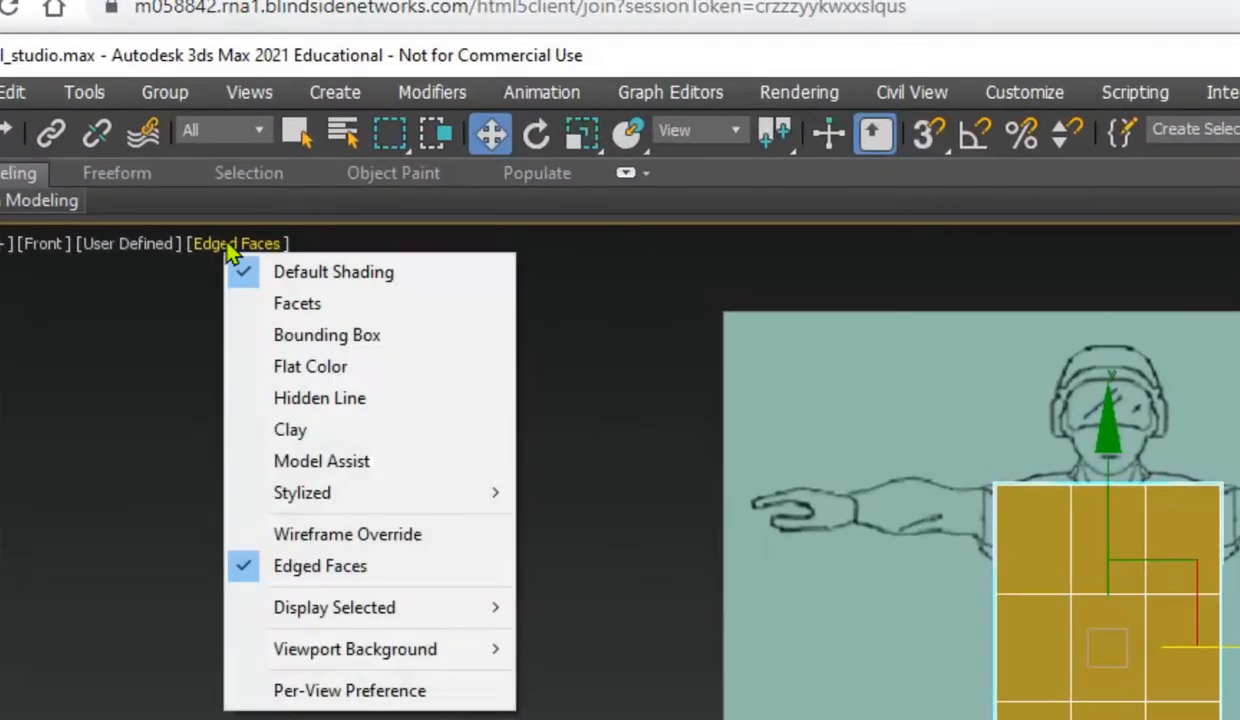
click(289, 264)
click(234, 245)
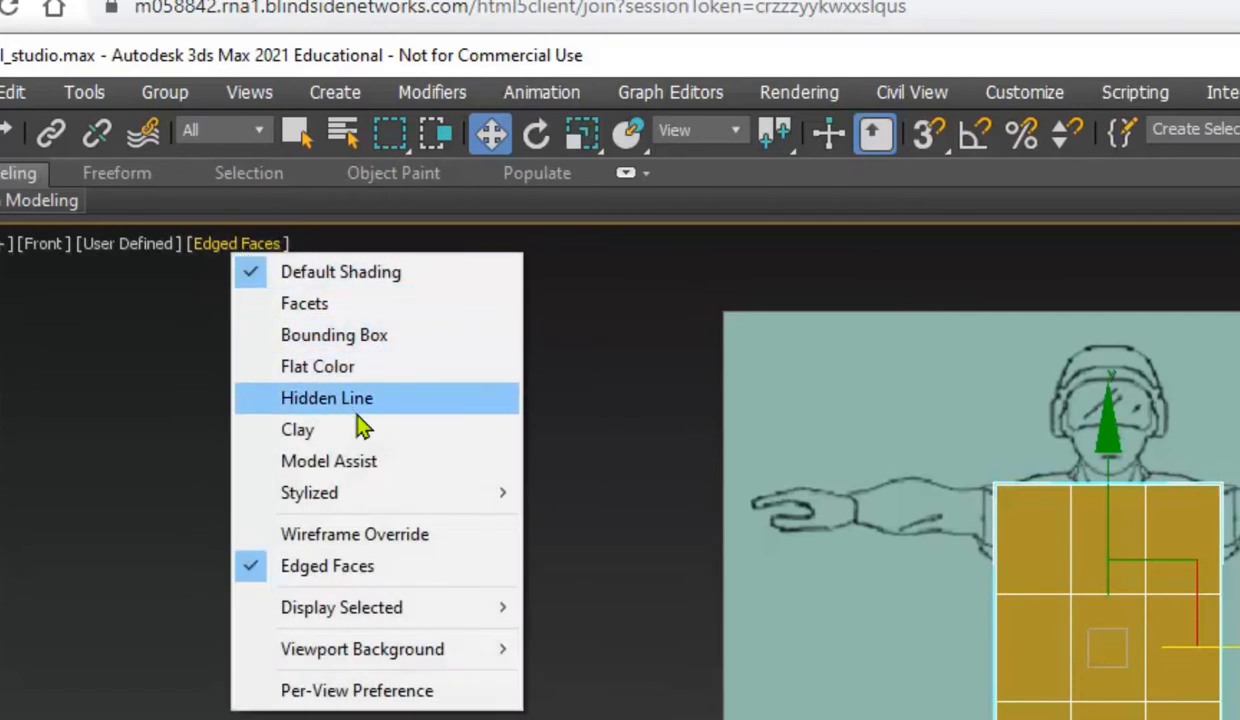
click(390, 567)
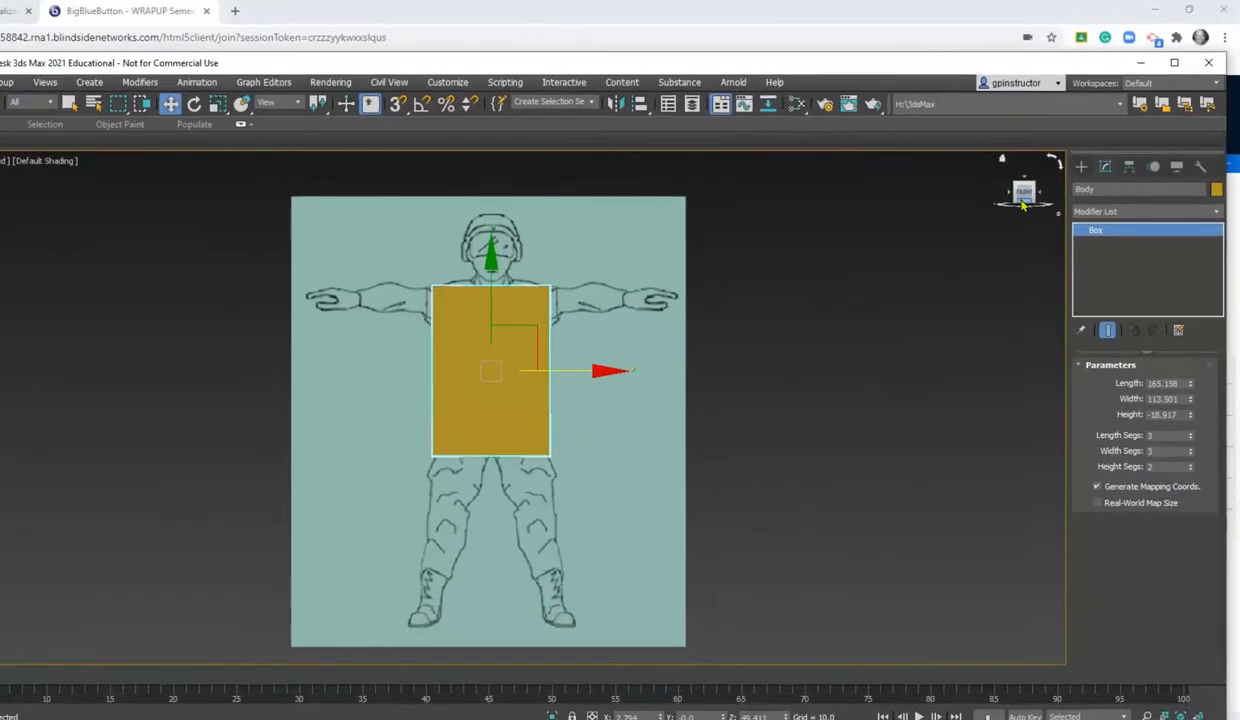
- In the side view, raise the Body box to the shoulder line and set its width to 97.611 and height to -27.24
click(1022, 204)
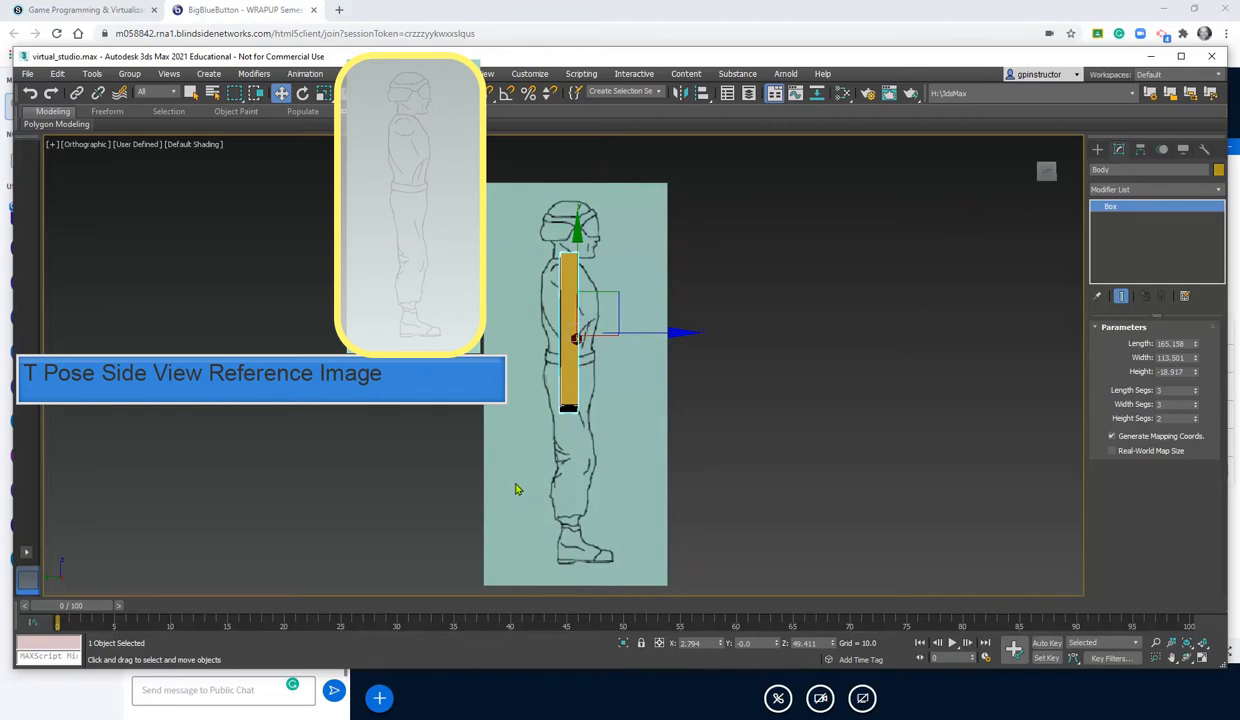
click(1046, 172)
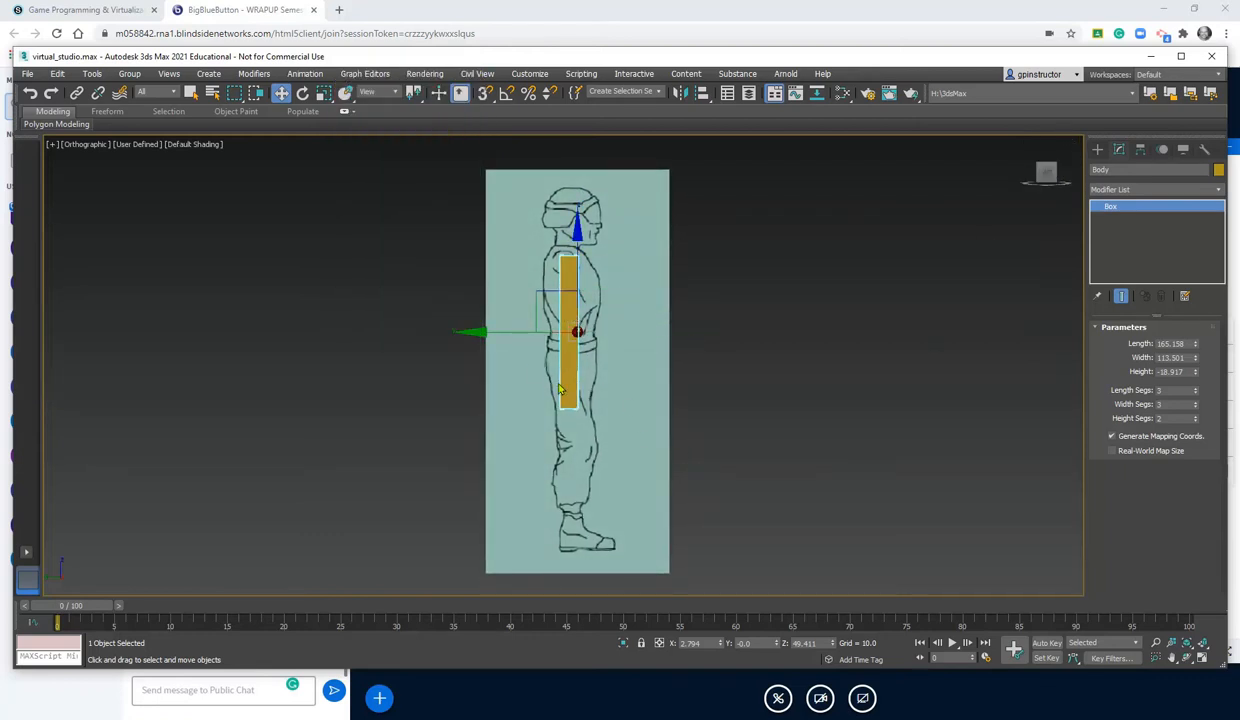
drag(574, 303, 572, 292)
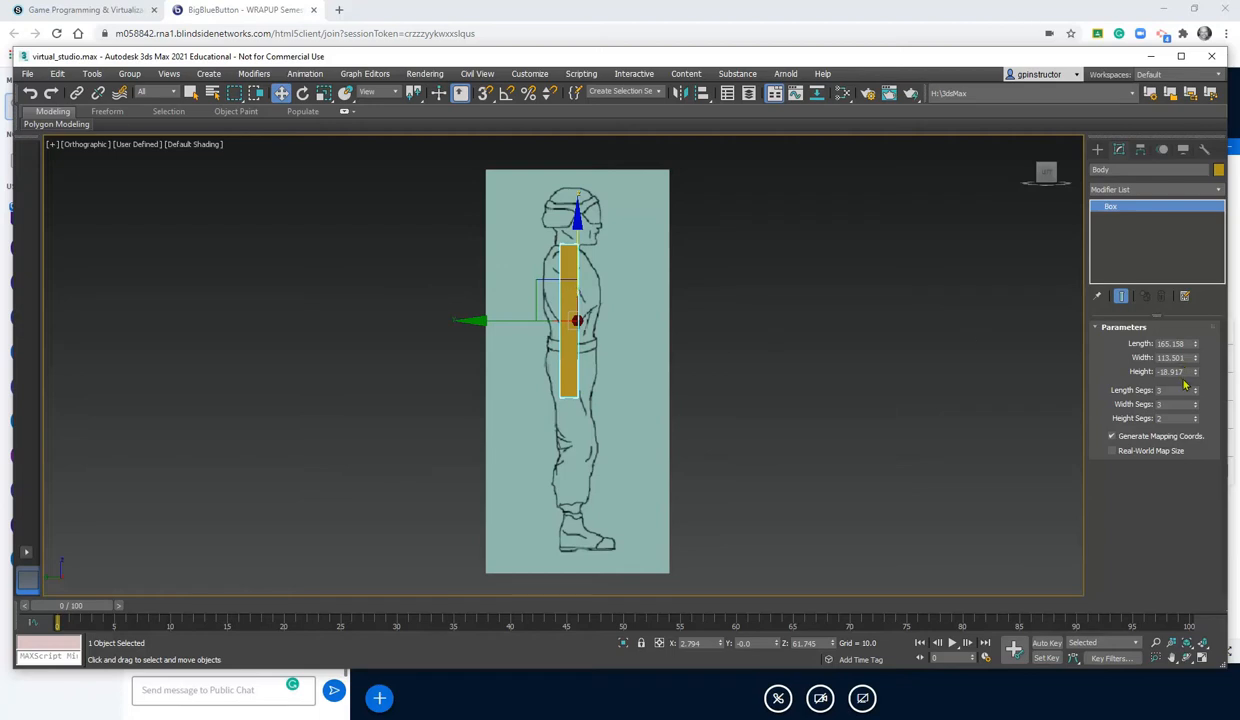
drag(1200, 364, 1179, 441)
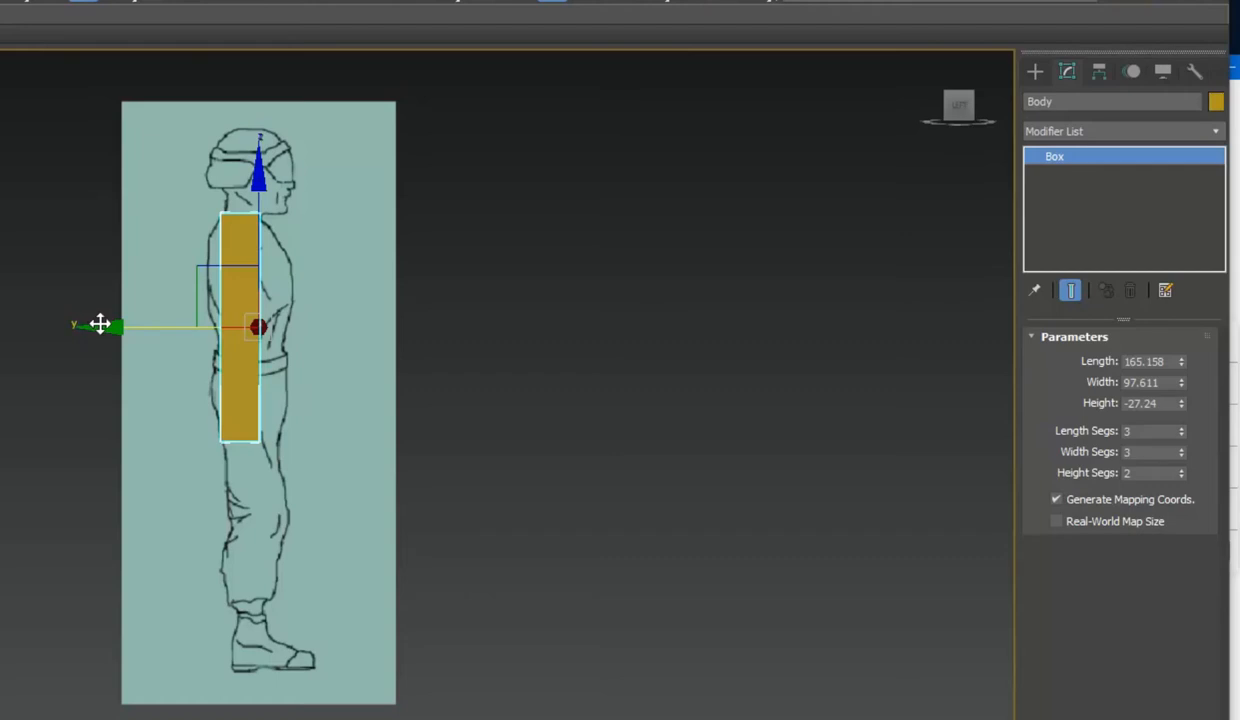
- Move the Body box along the Y axis to center it front to back on the side and top reference drawings
drag(100, 323, 106, 324)
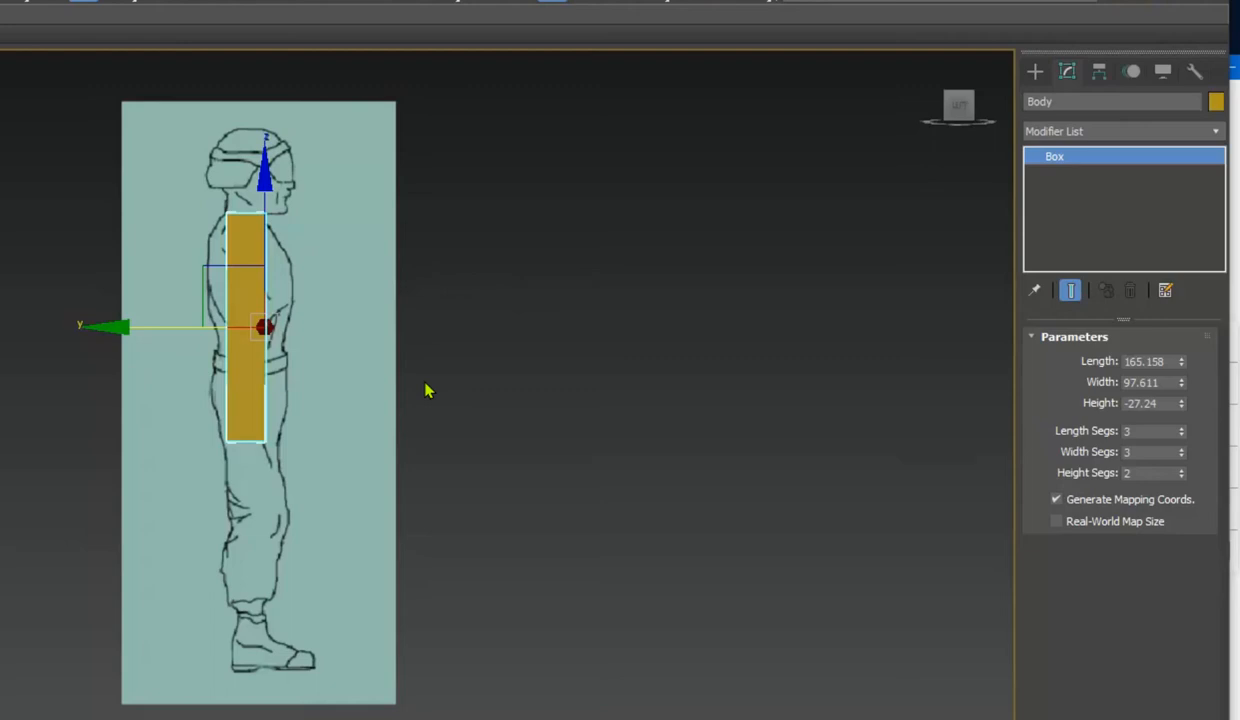
key(r)
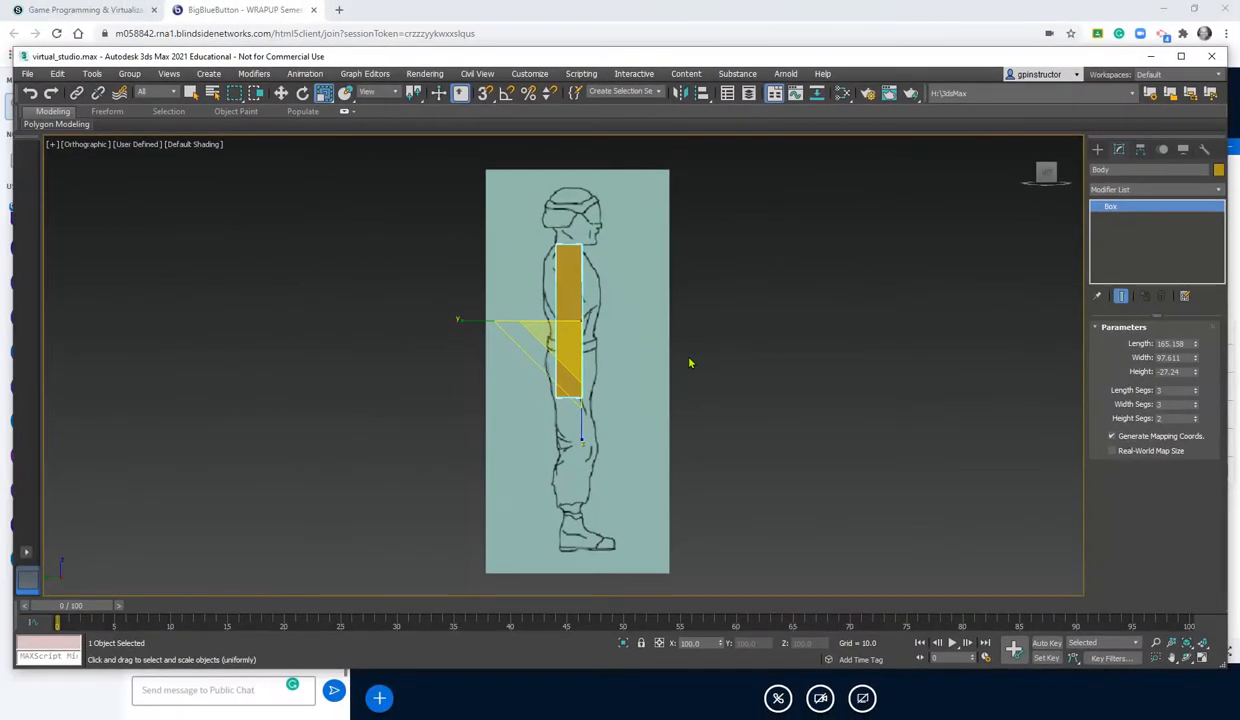
key(t)
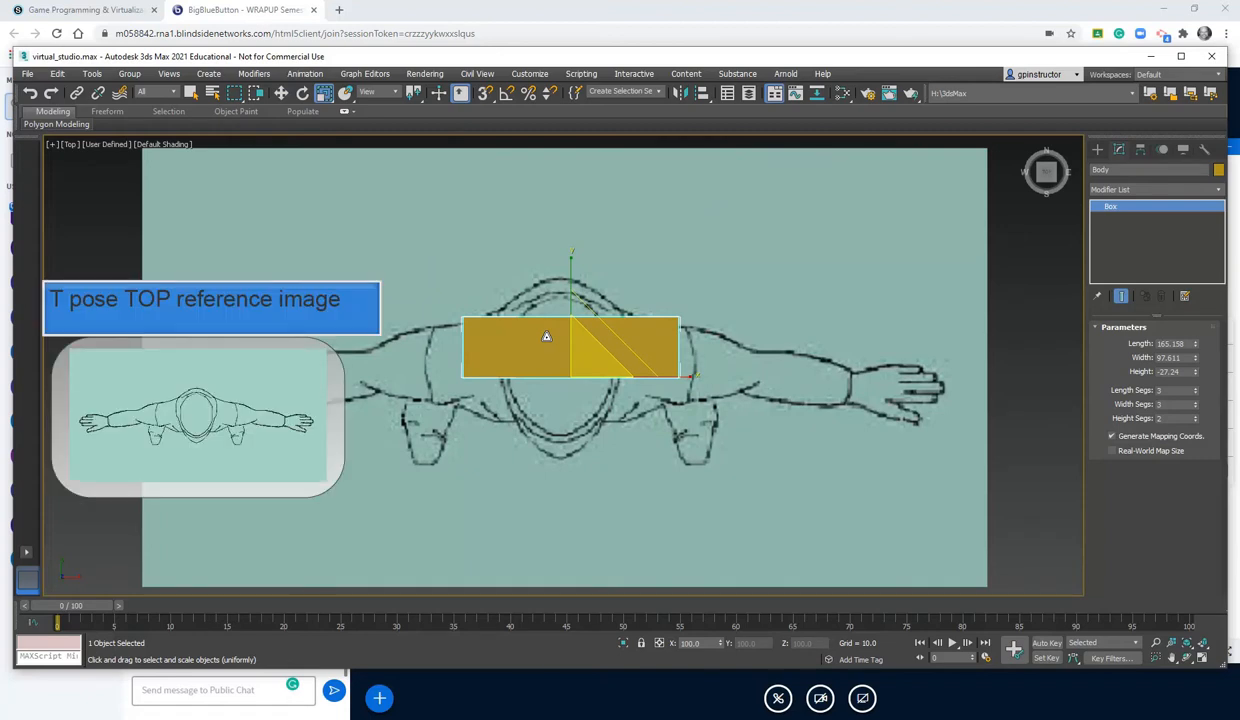
key(w)
drag(564, 314, 569, 338)
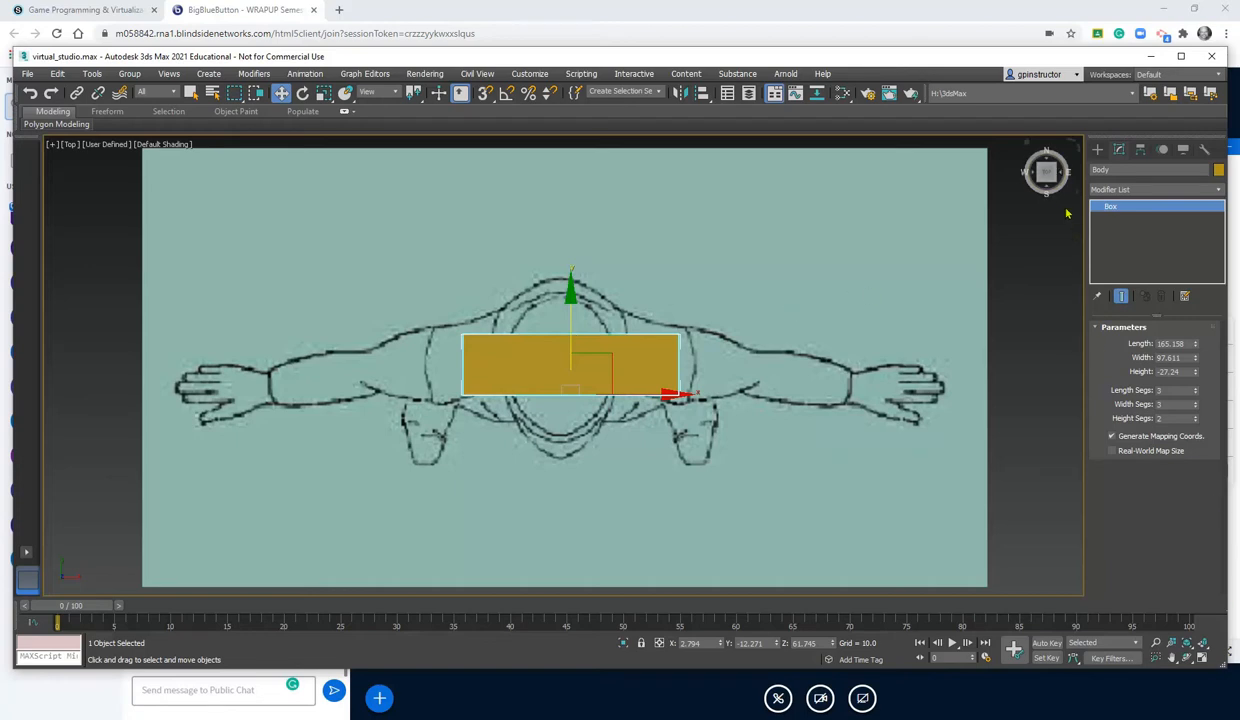
- Add an Edit Poly modifier to the Body box and enter its Polygon sub-object level
drag(1045, 178, 1097, 133)
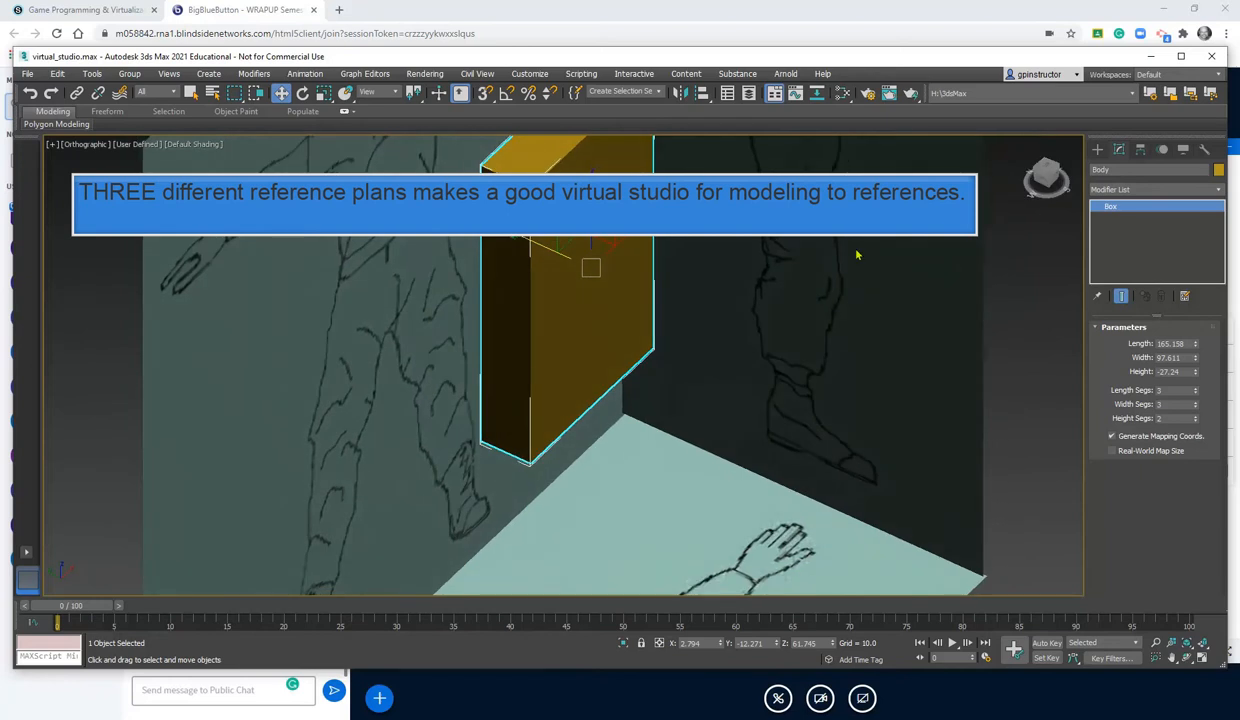
scroll(841, 252, down, 4)
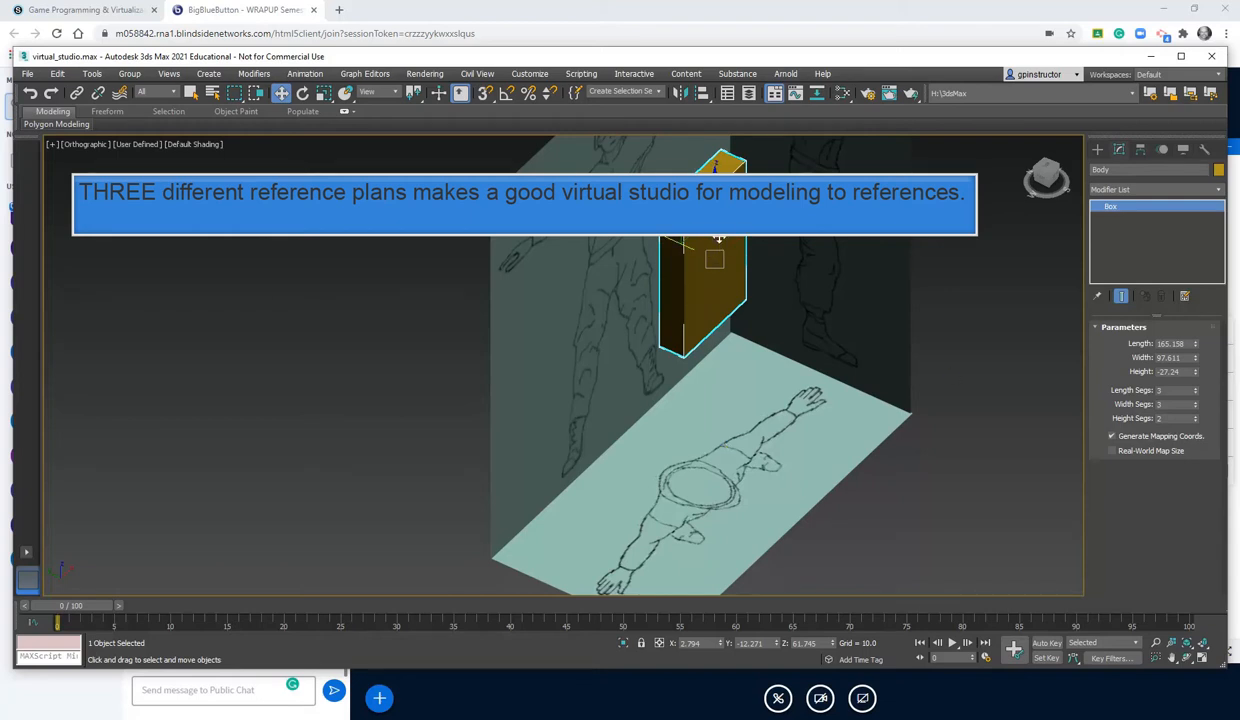
click(1110, 189)
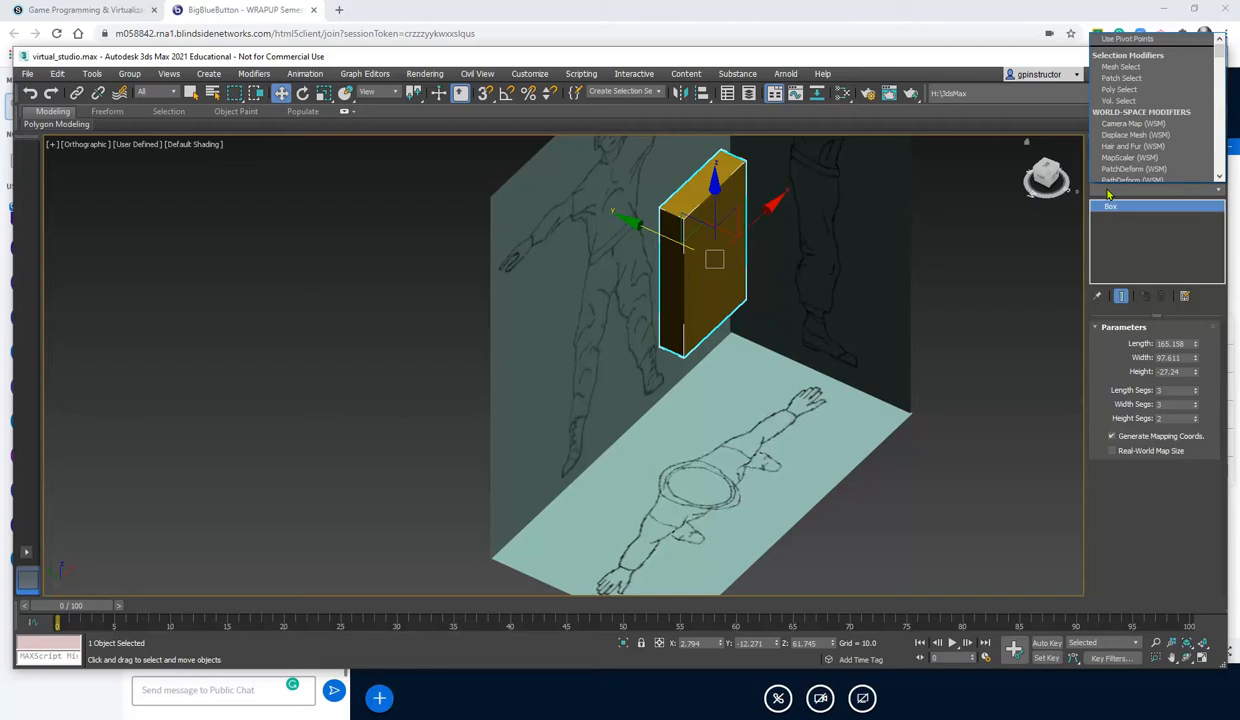
key(e)
key(d)
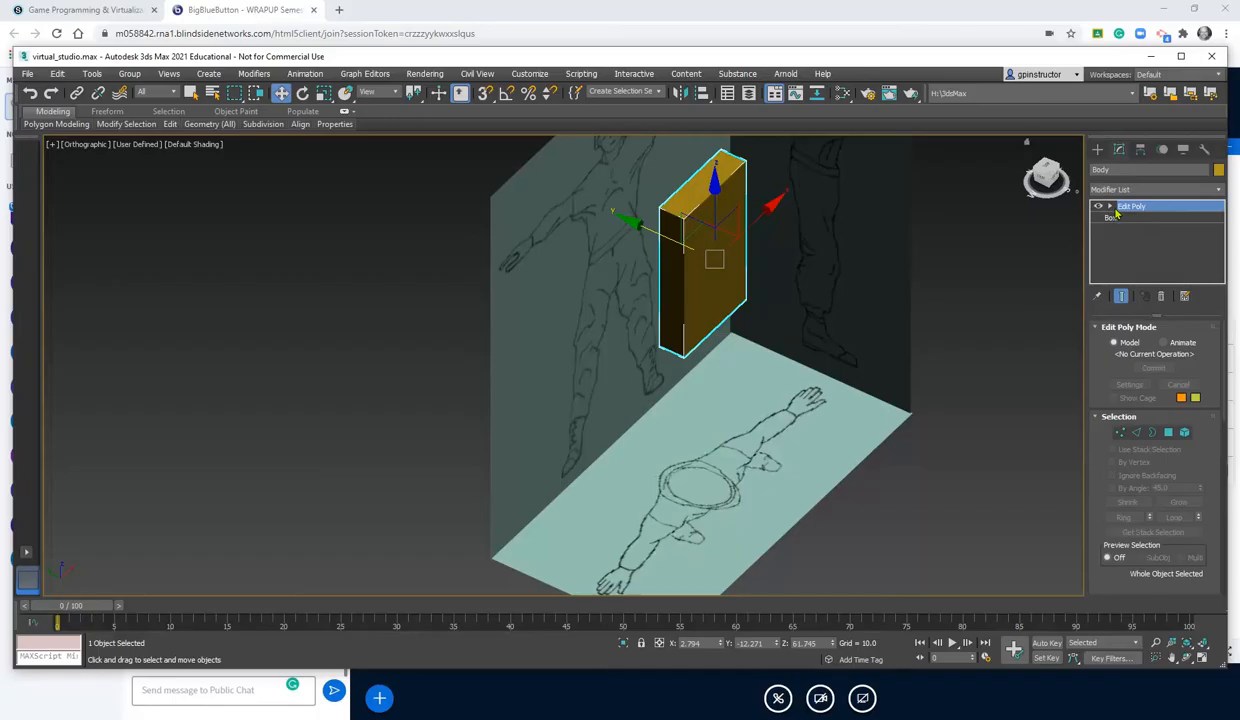
click(1110, 207)
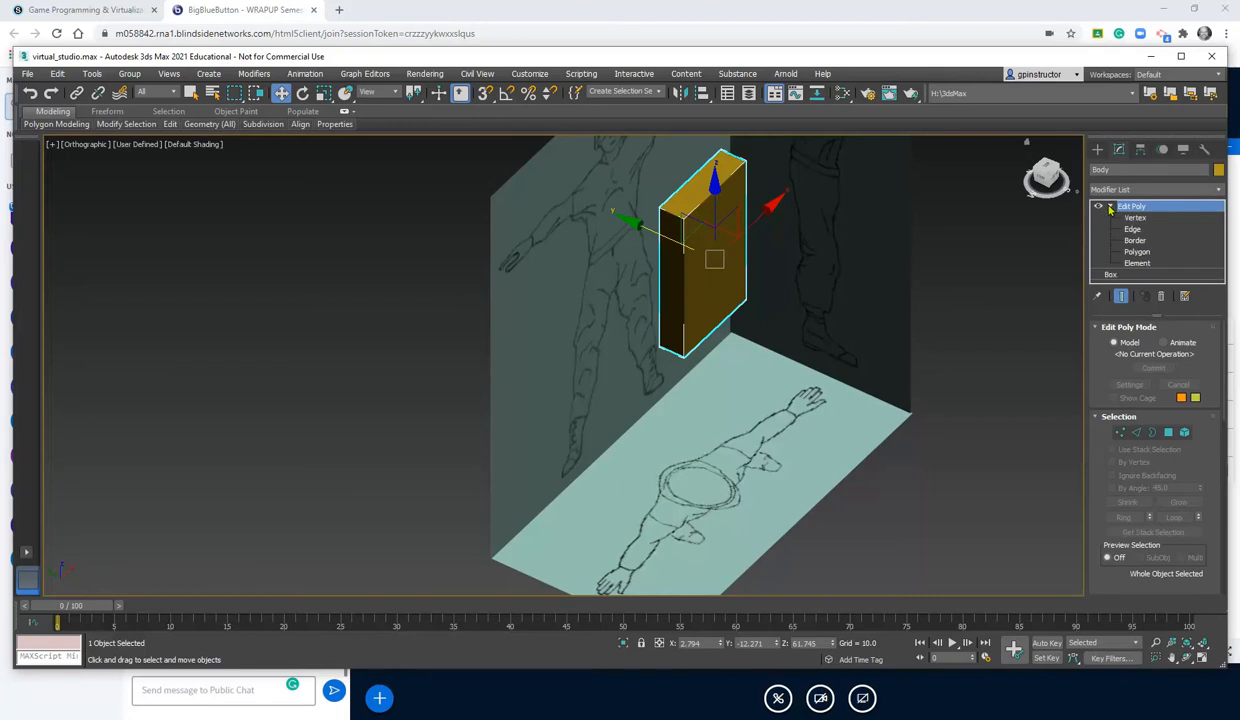
click(1137, 251)
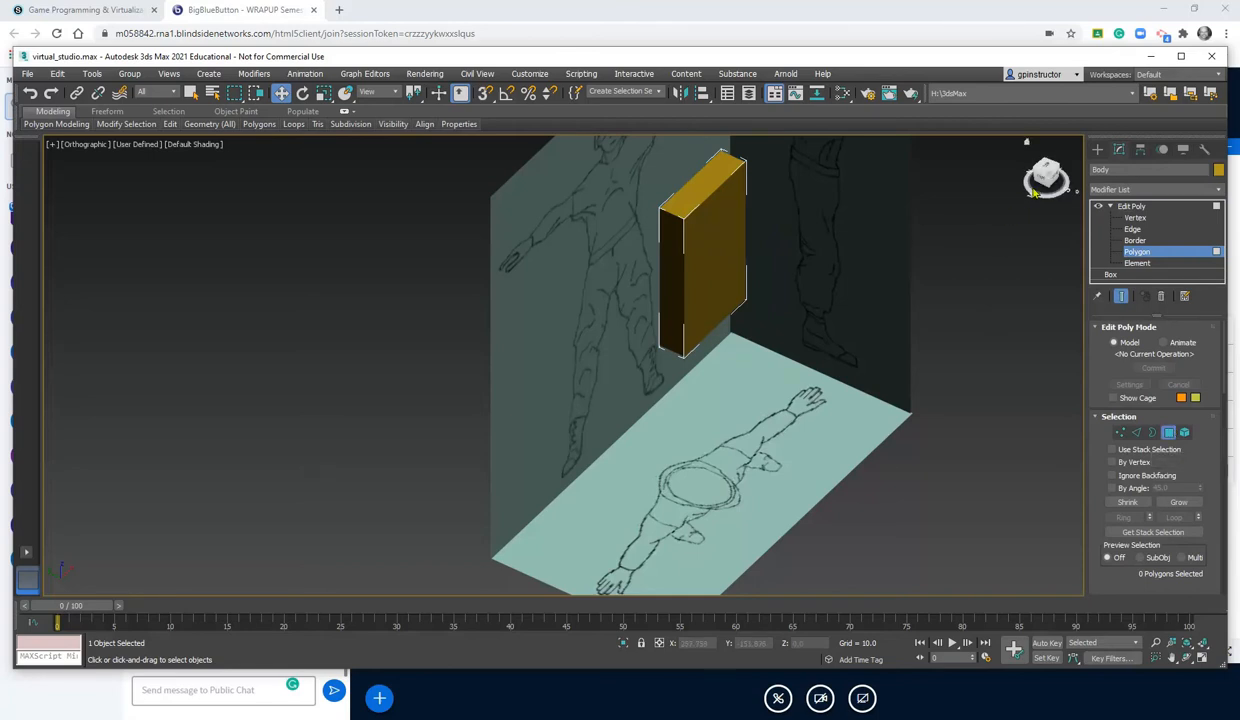
- Check the polygon layout on the Body's top face, and set the underlying box's height segments to 3
drag(1046, 177, 1065, 207)
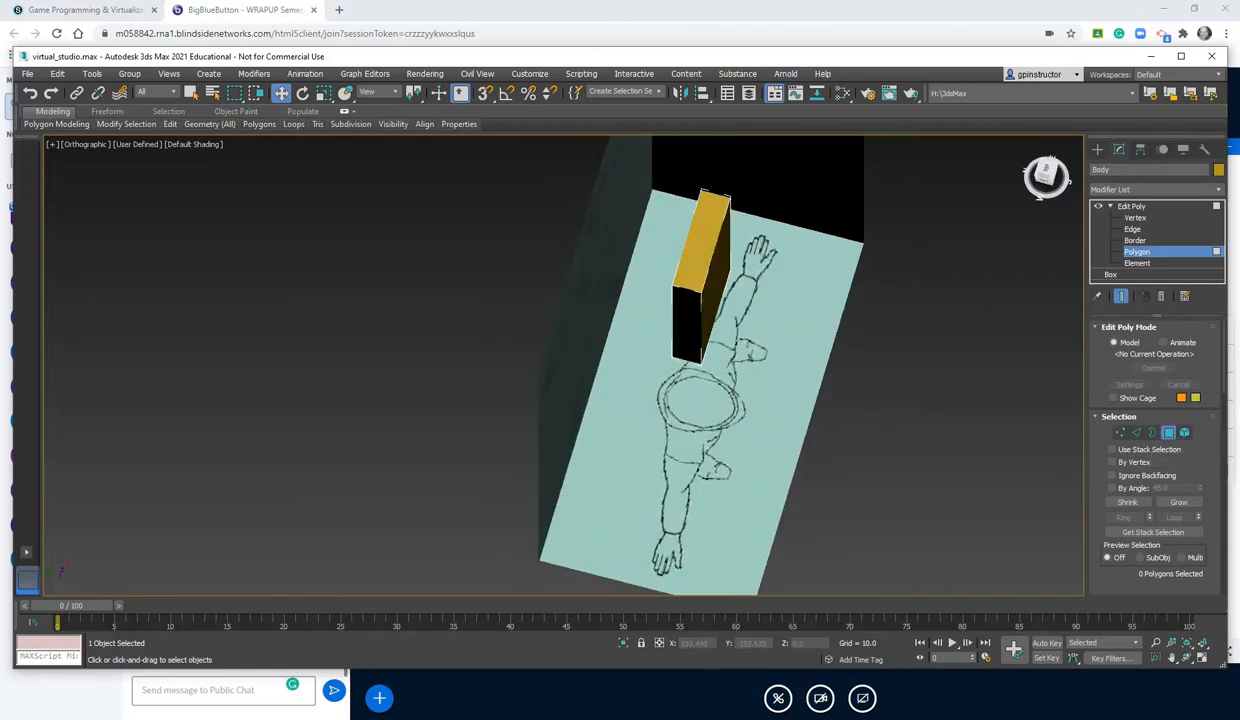
click(692, 245)
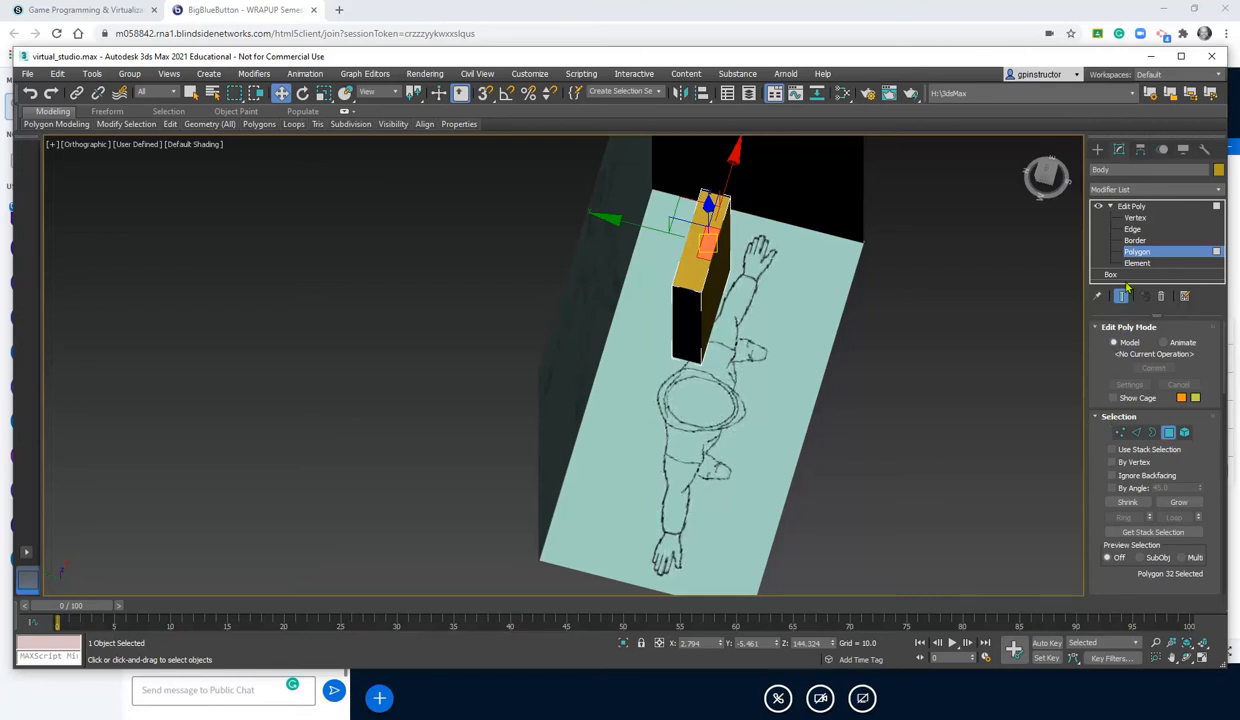
click(1040, 255)
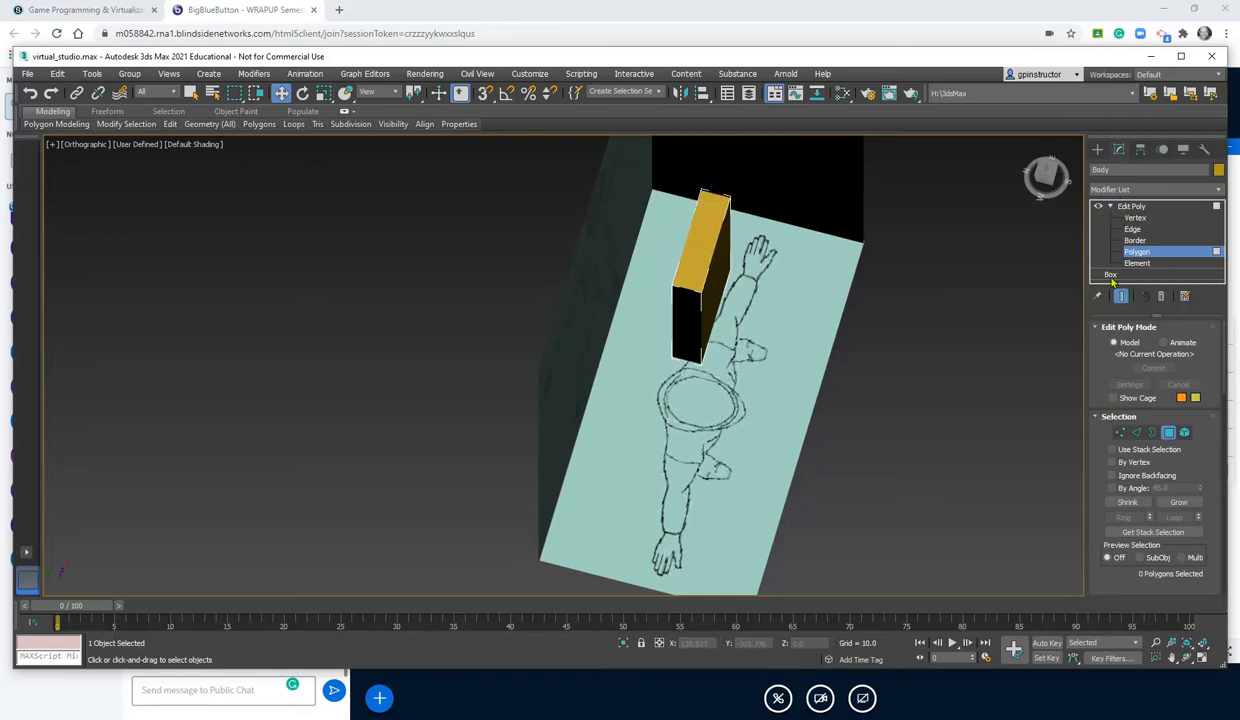
click(1111, 275)
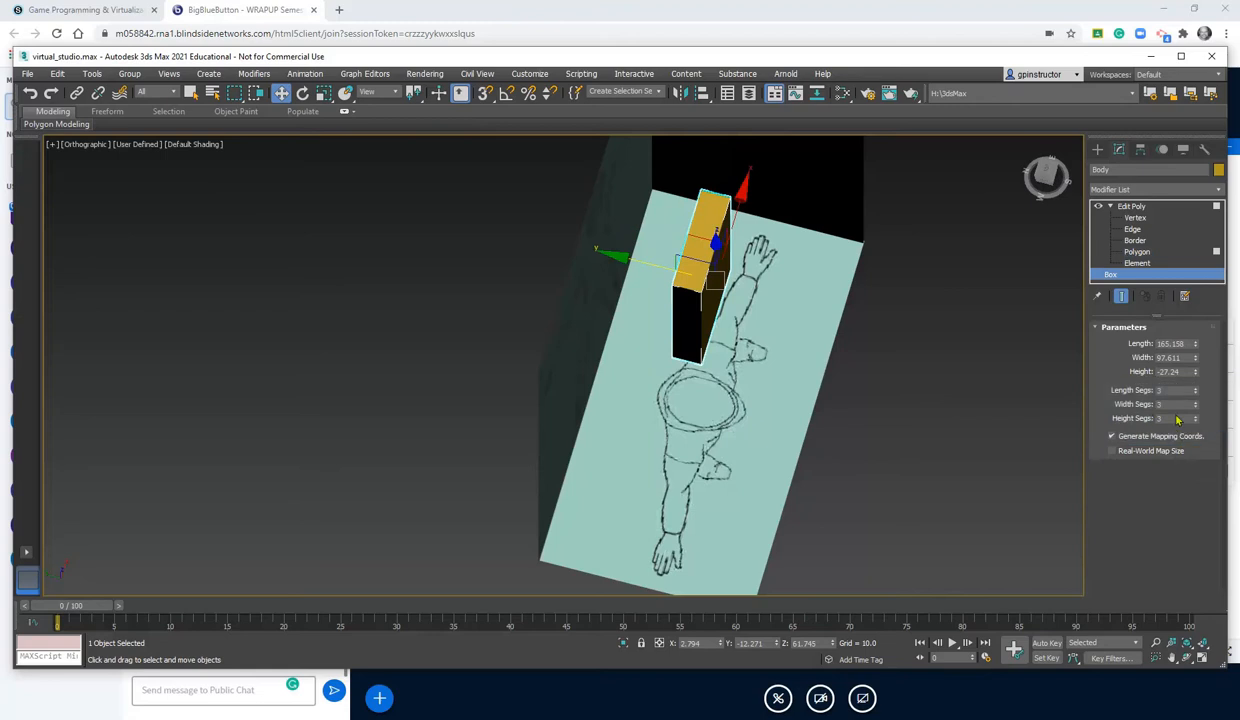
click(1128, 205)
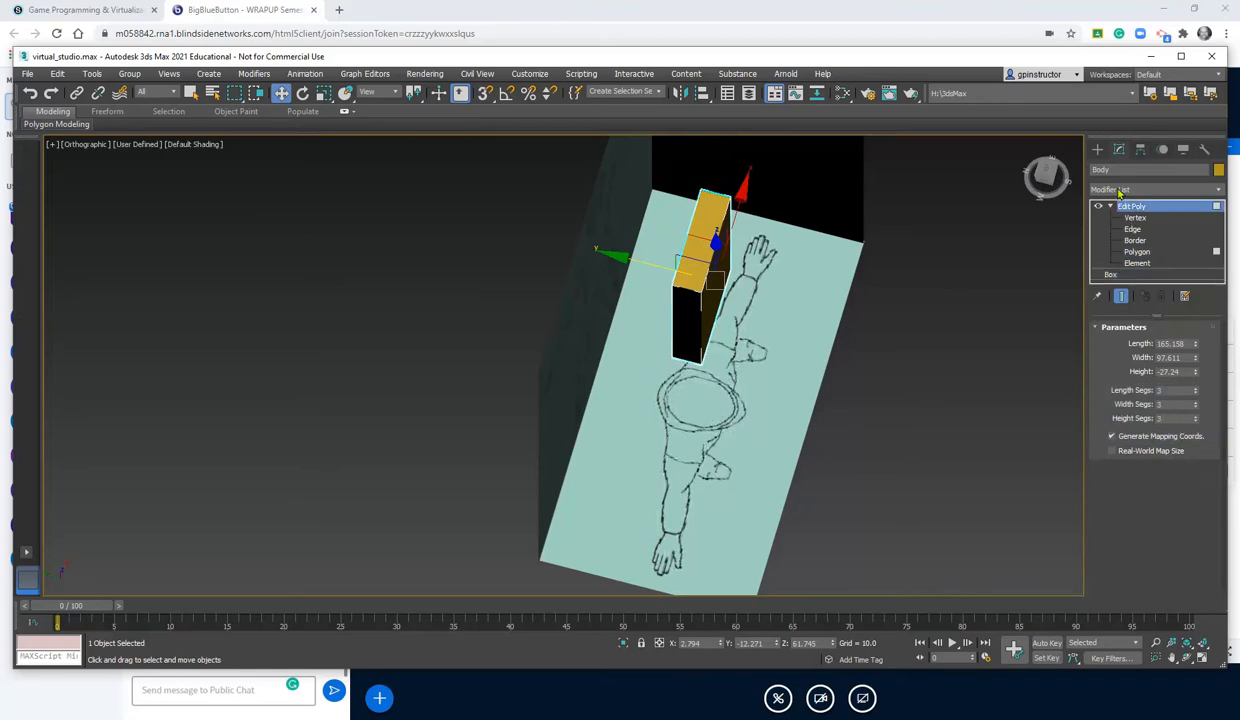
- Select the central polygon on the Body's top face at the Polygon level of Edit Poly
click(1137, 251)
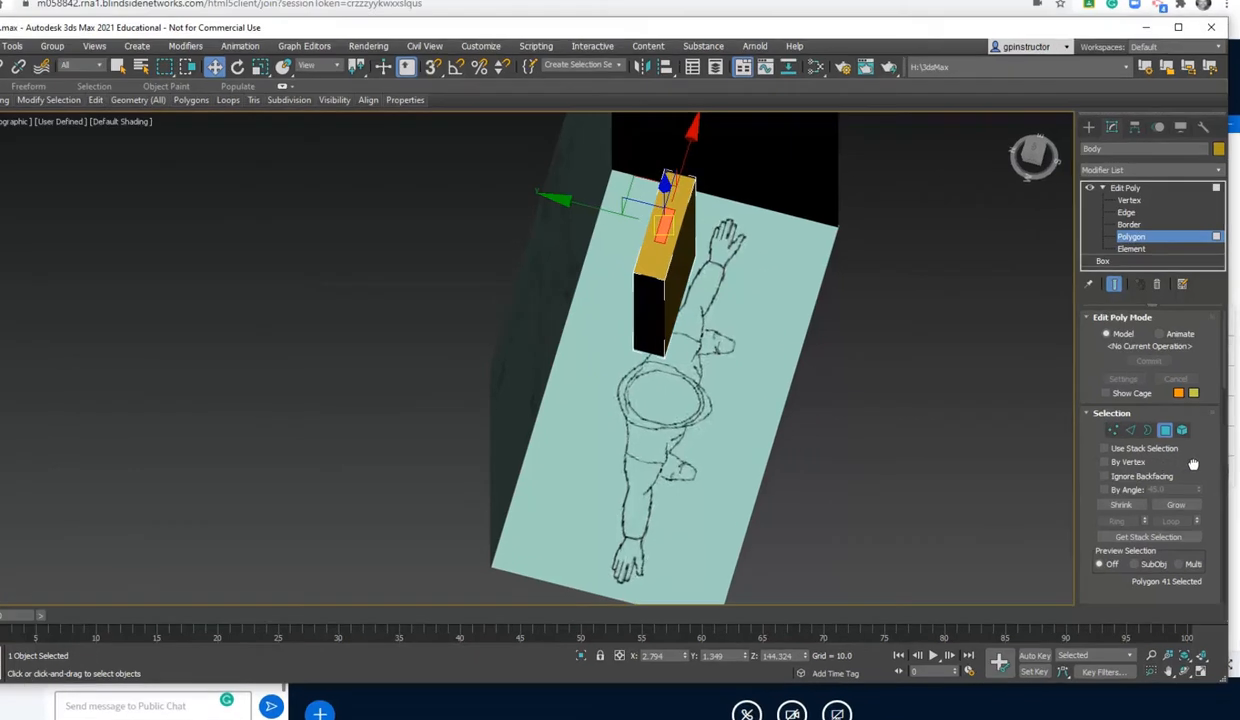
drag(1195, 463, 1182, 189)
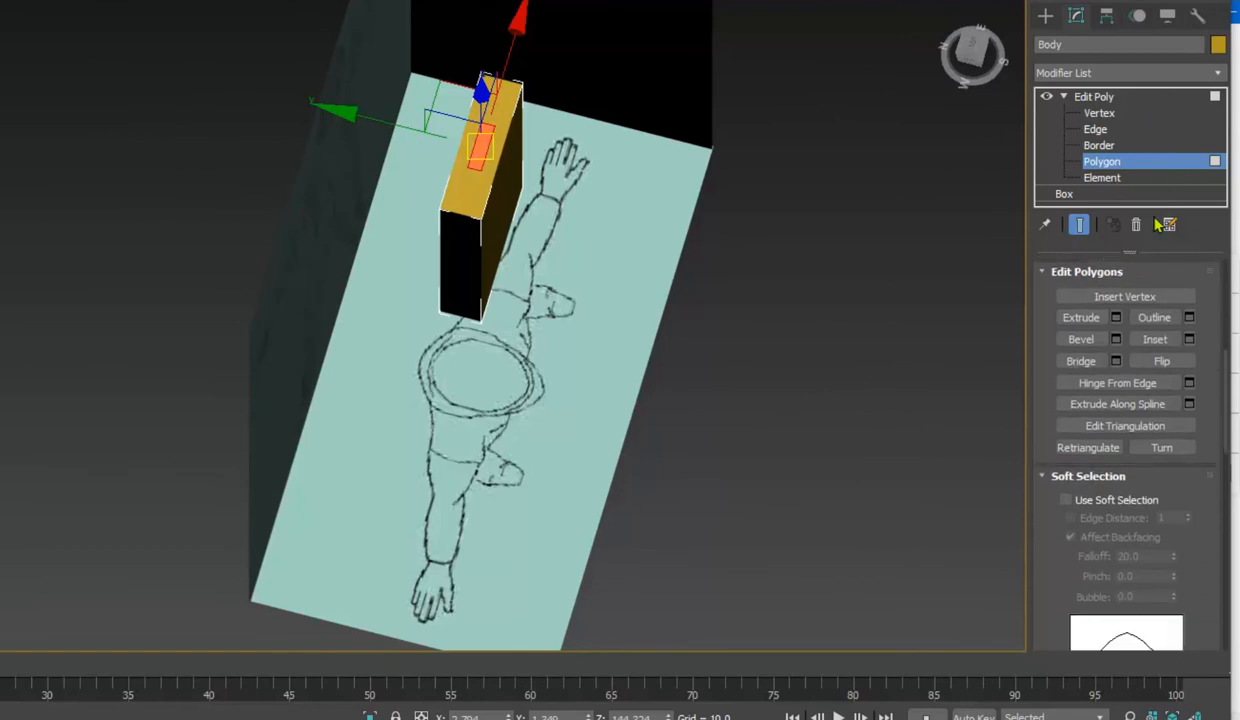
- Try to extrude the selected central top polygon by a height of 20.087
click(1116, 318)
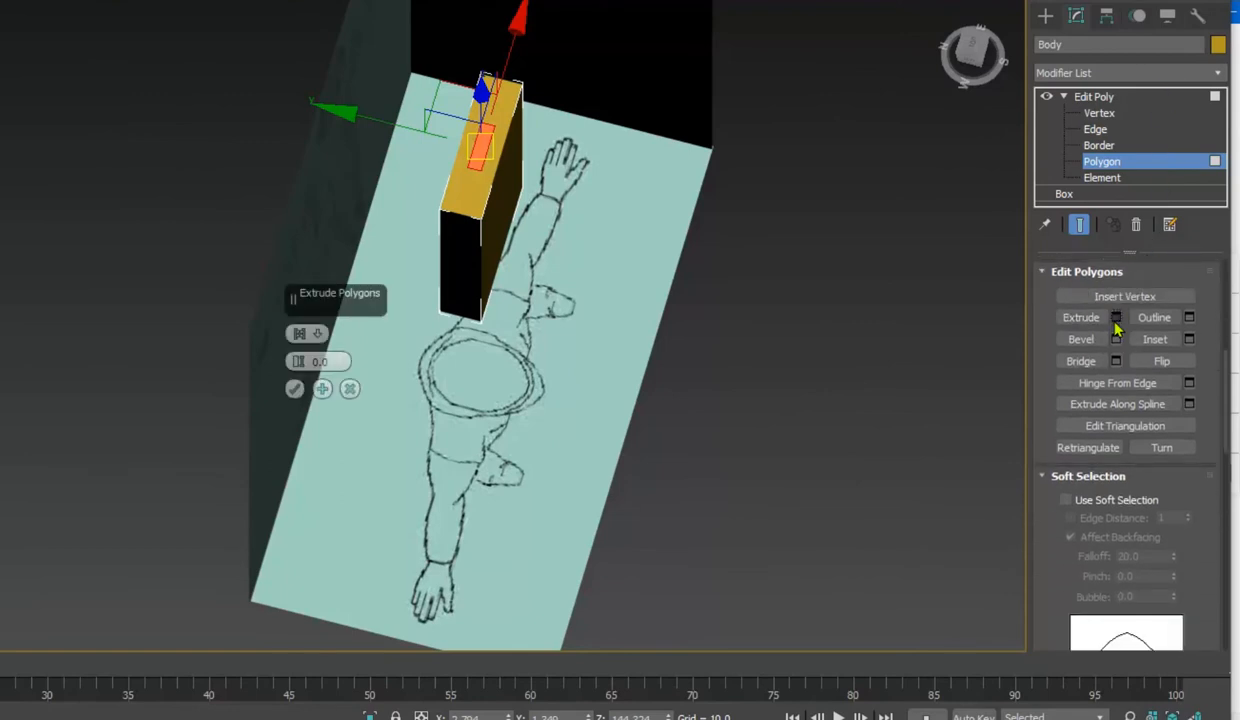
drag(305, 363, 305, 312)
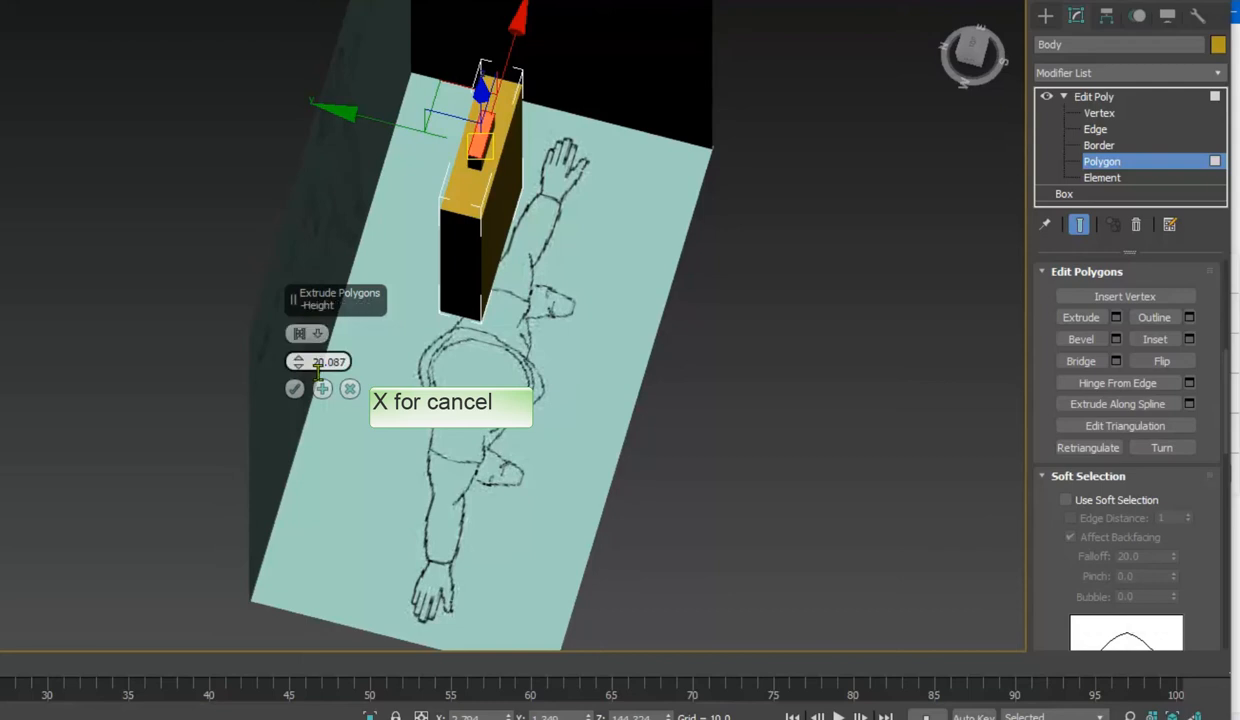
click(348, 389)
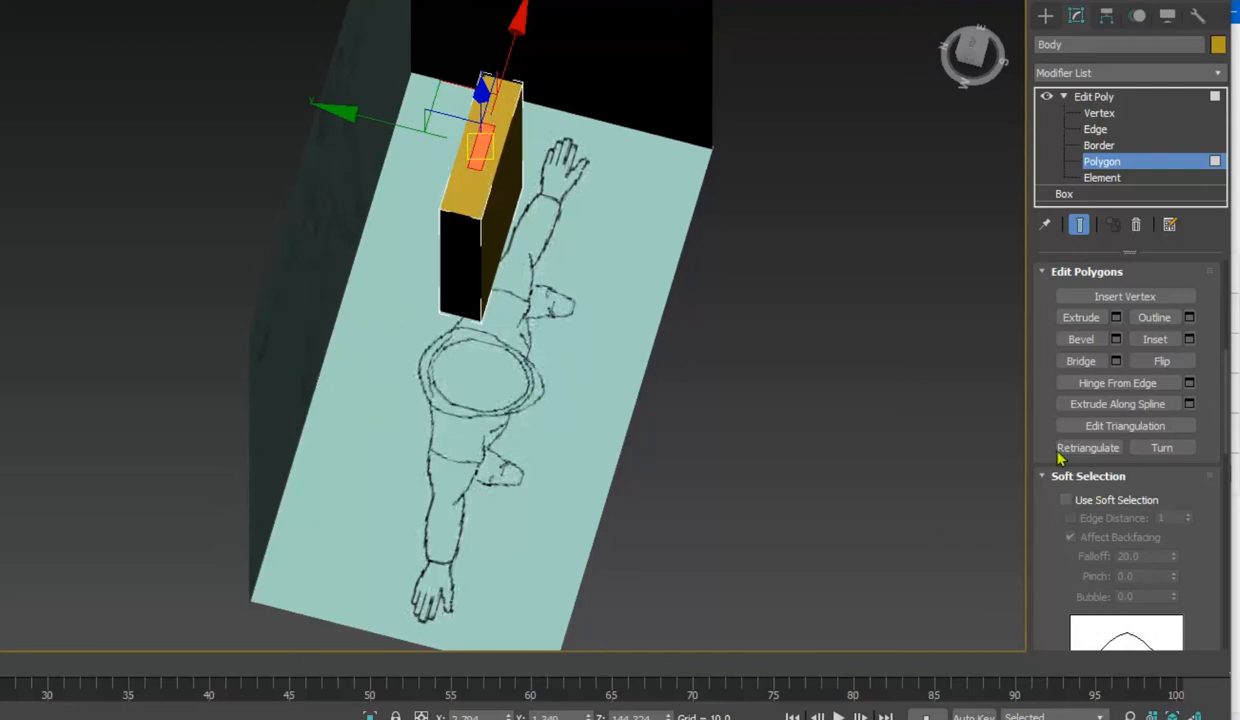
- Bevel the central top polygon with height 35.304 and outline 6.696, applying it and continuing from the new face
click(1116, 339)
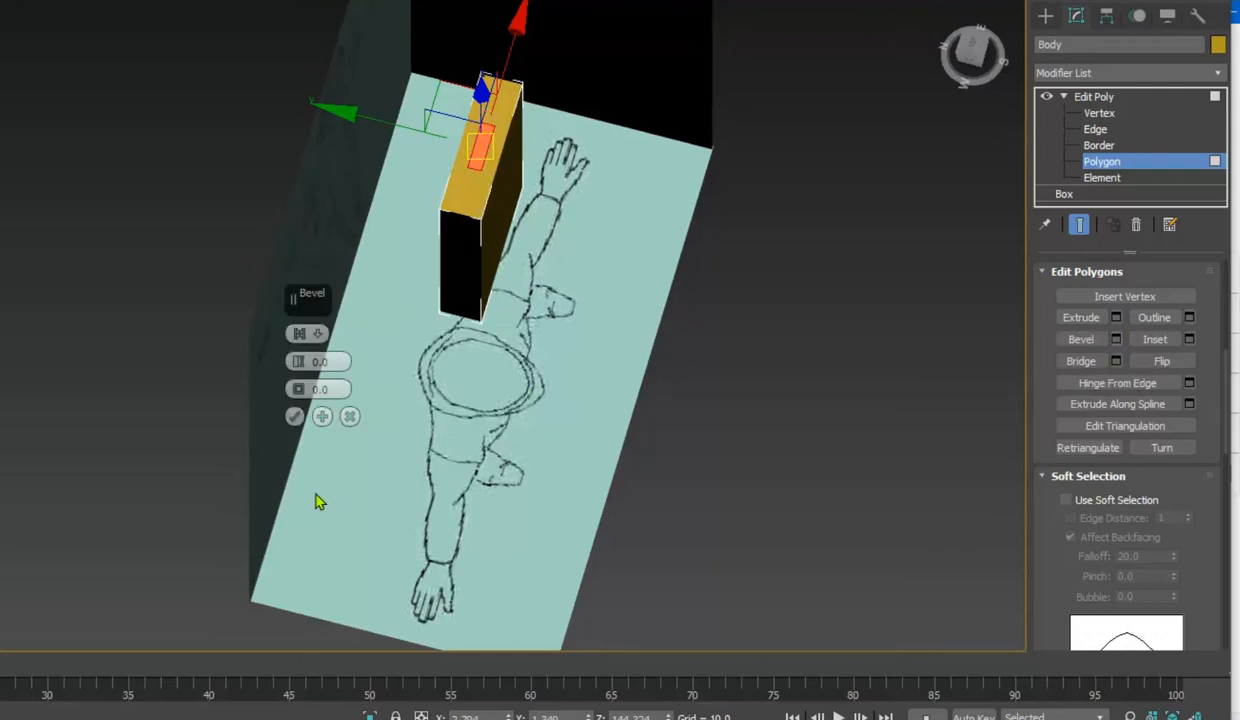
drag(303, 366, 302, 317)
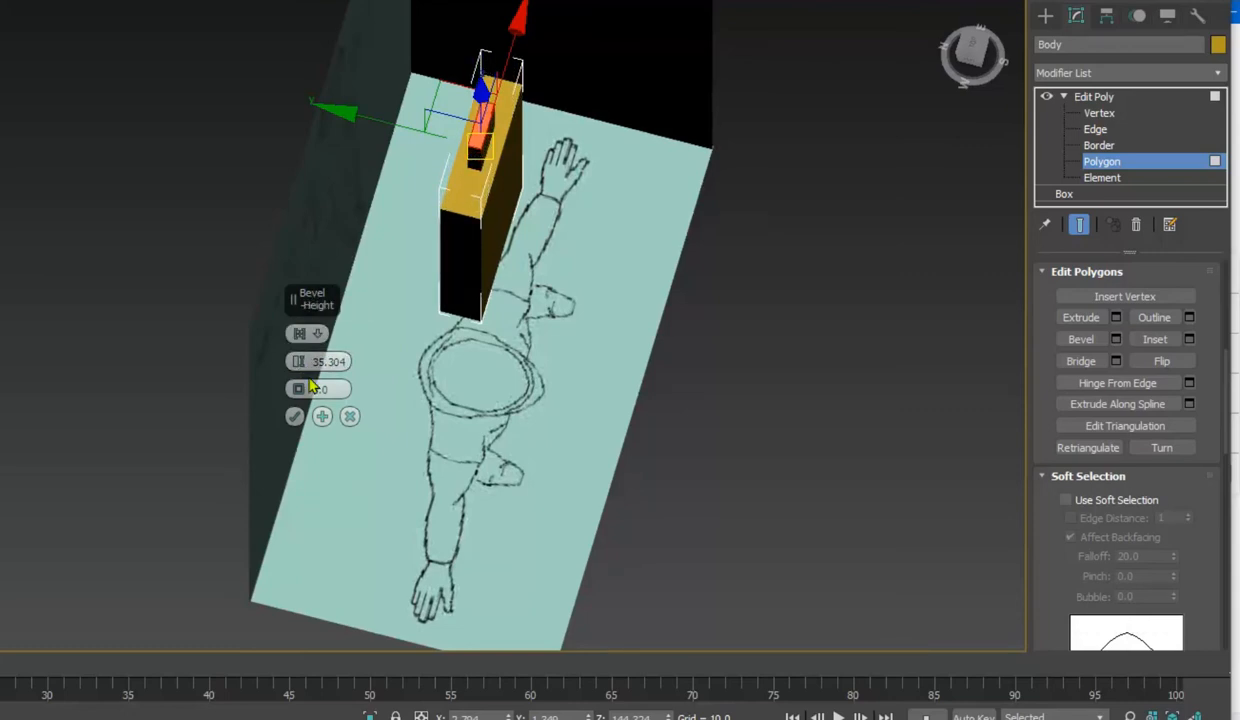
mouse_move(296, 390)
mouse_down()
mouse_move(296, 357)
mouse_move(298, 374)
mouse_up()
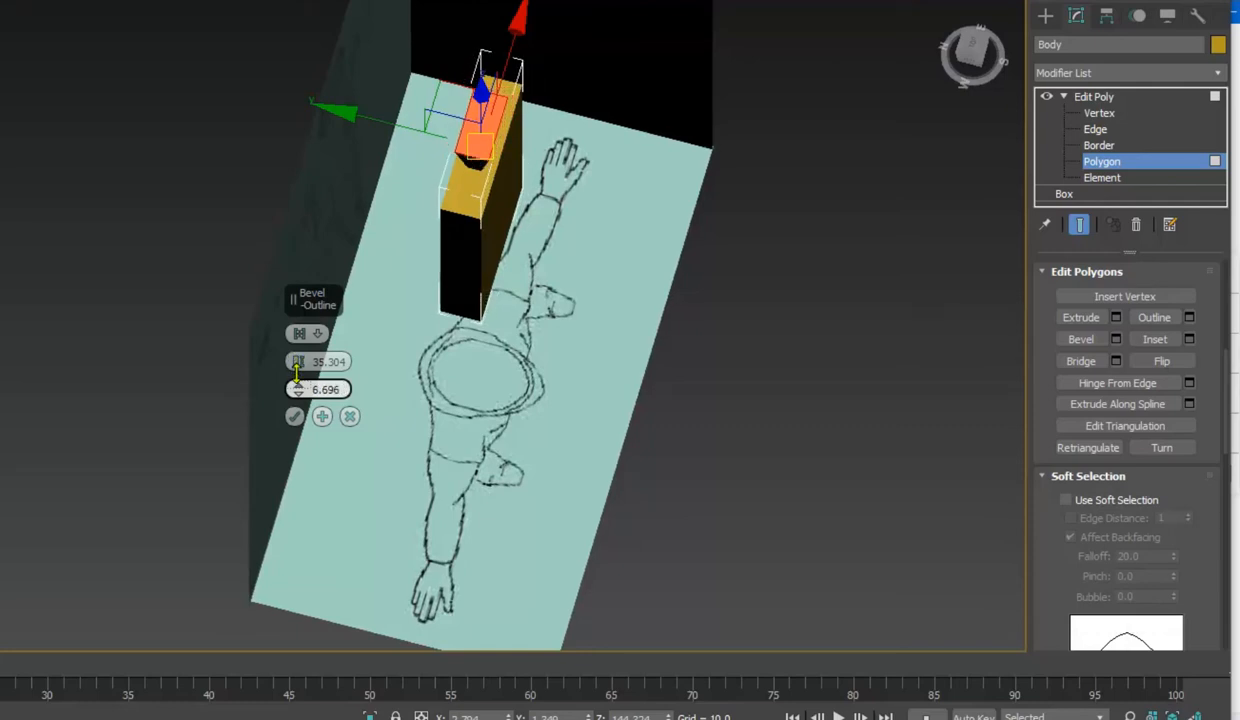
click(322, 417)
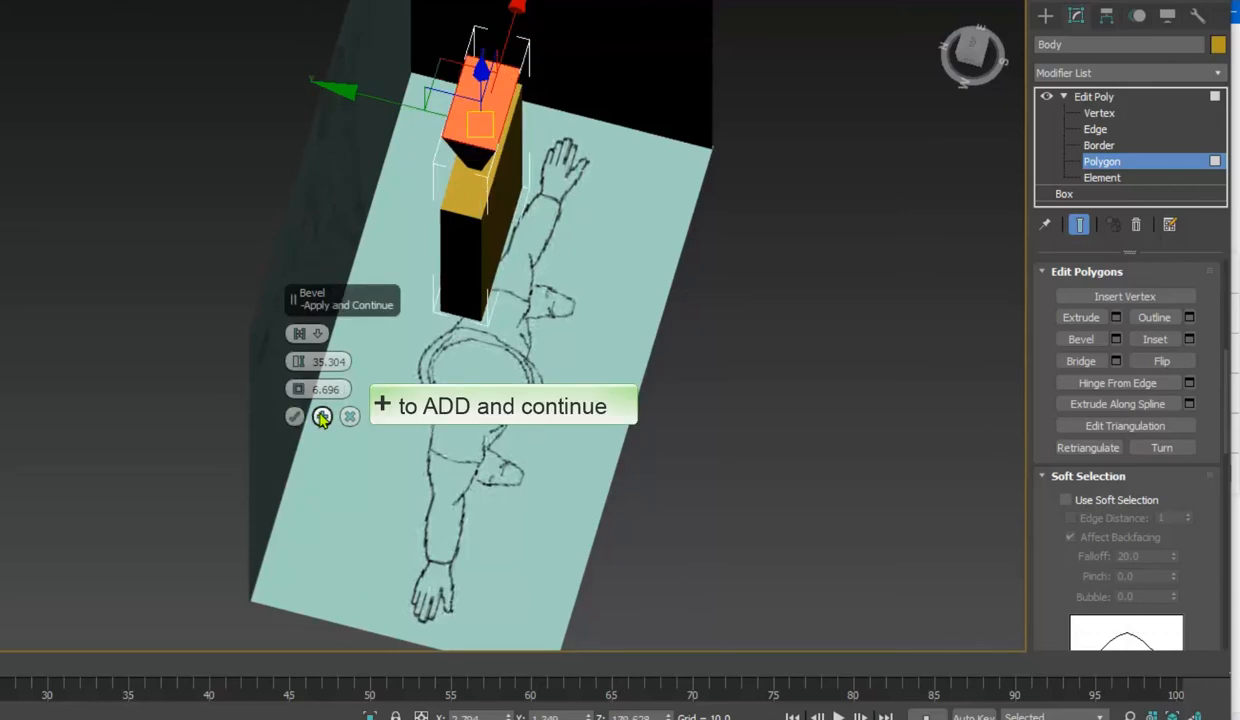
- Finish the head block with two more bevels: height 43.217 with outline 0, and height 29.826 with outline -7.304
drag(295, 369, 304, 399)
right_click(303, 395)
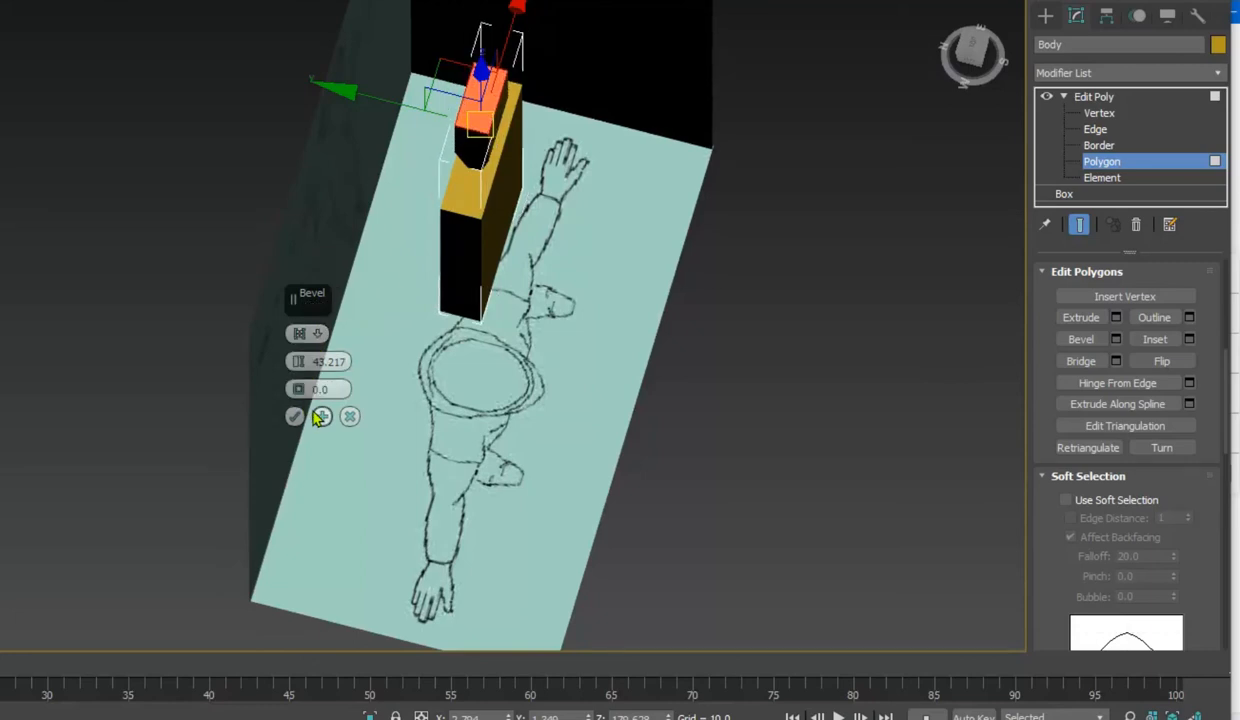
click(322, 416)
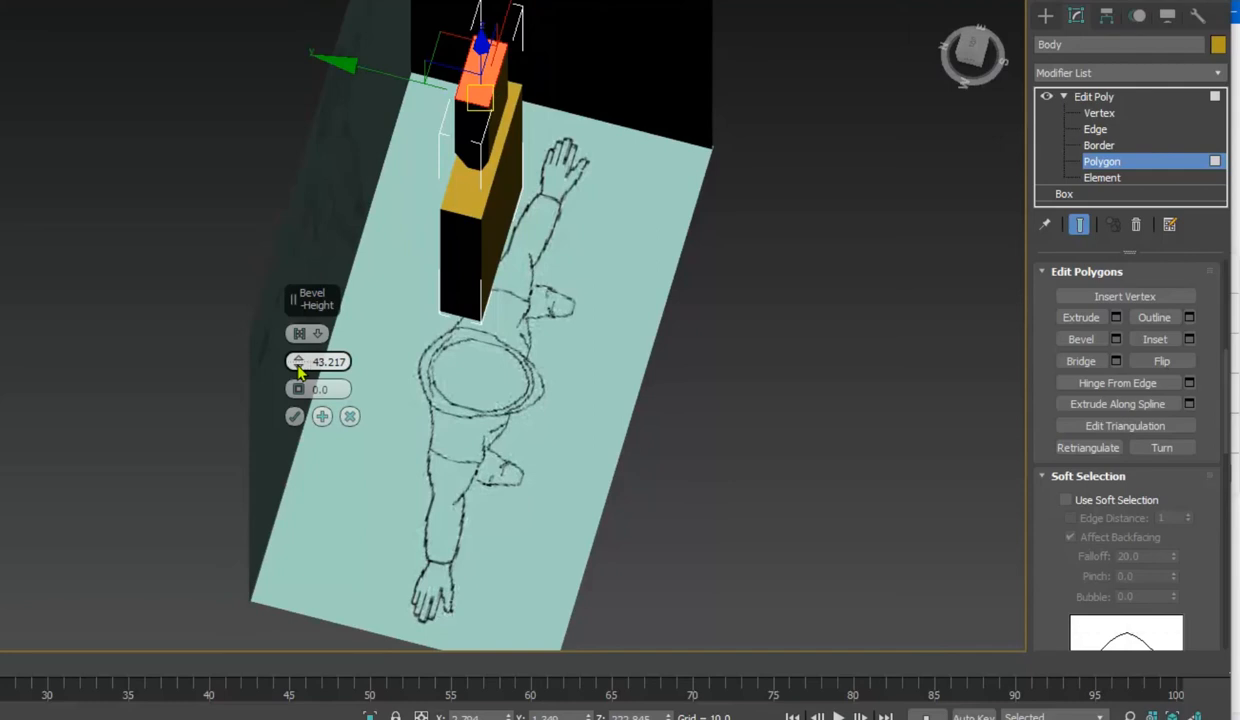
drag(298, 375, 297, 396)
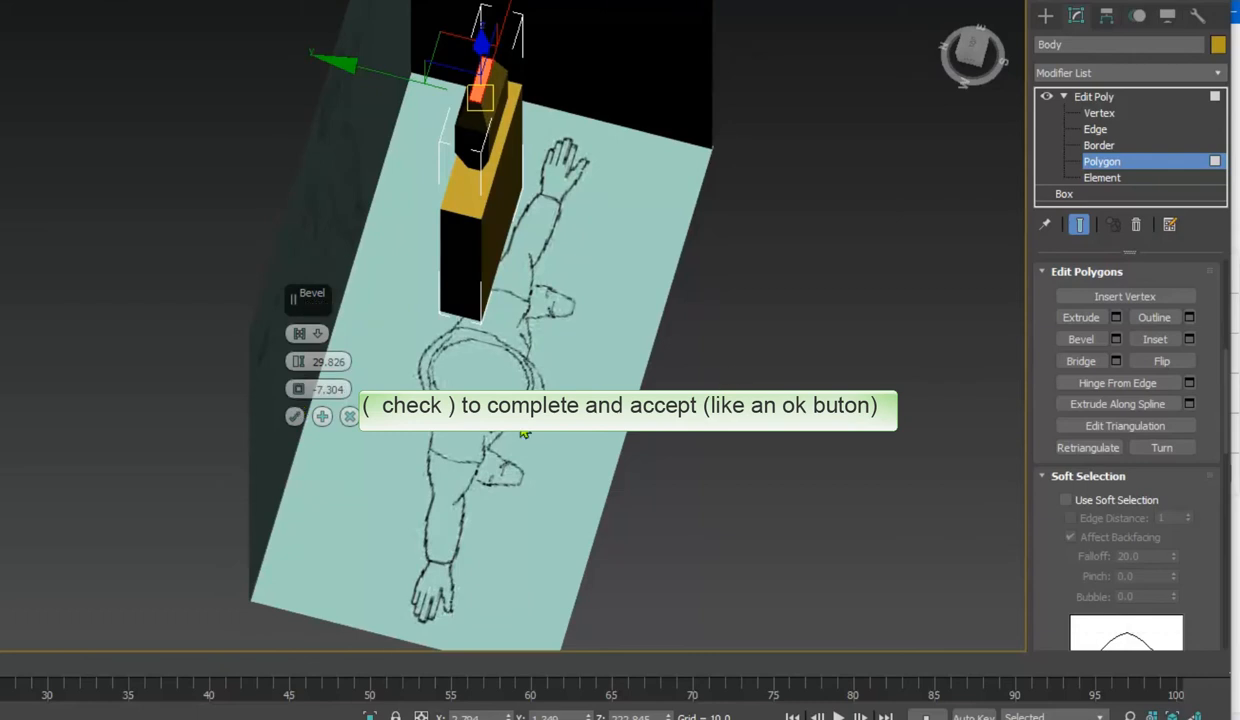
click(294, 416)
- Bevel the Body's upper side polygon outward as the character's right arm, with height 74.869 and outline -0.608, and continue from its end
mouse_move(968, 54)
mouse_down()
mouse_move(905, 32)
mouse_move(866, 57)
mouse_move(884, 45)
mouse_up()
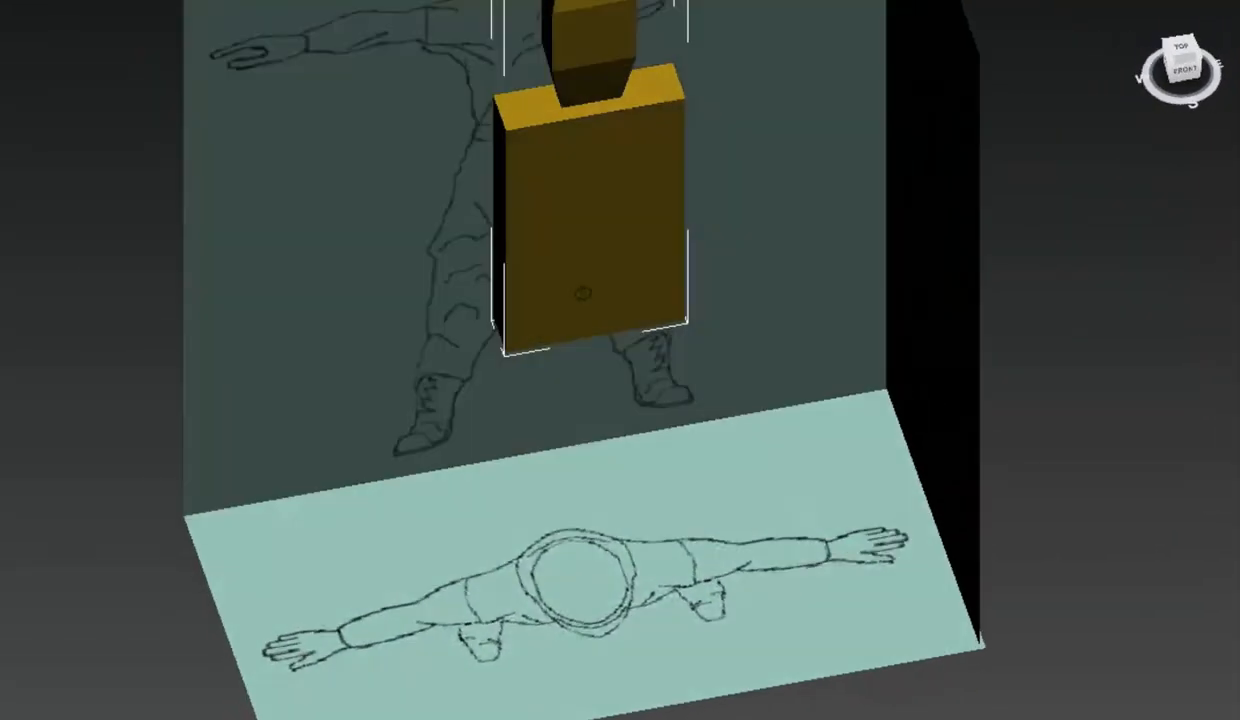
drag(1108, 56, 1188, 62)
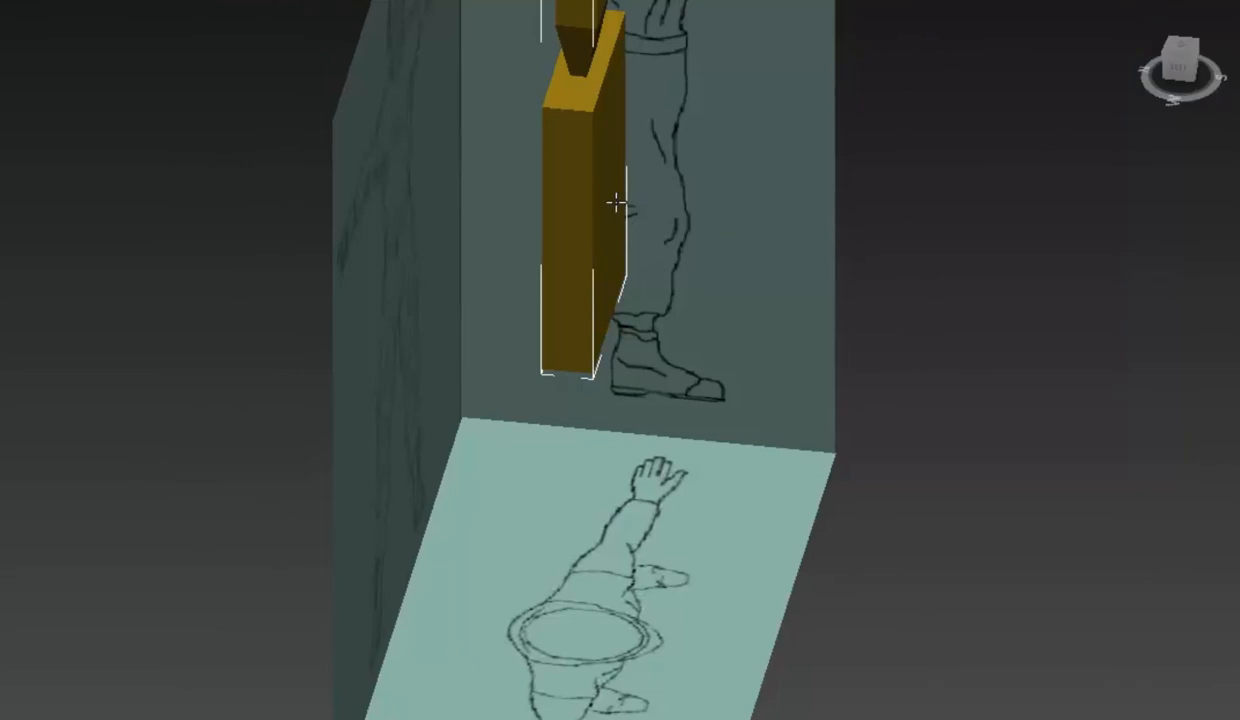
key(w)
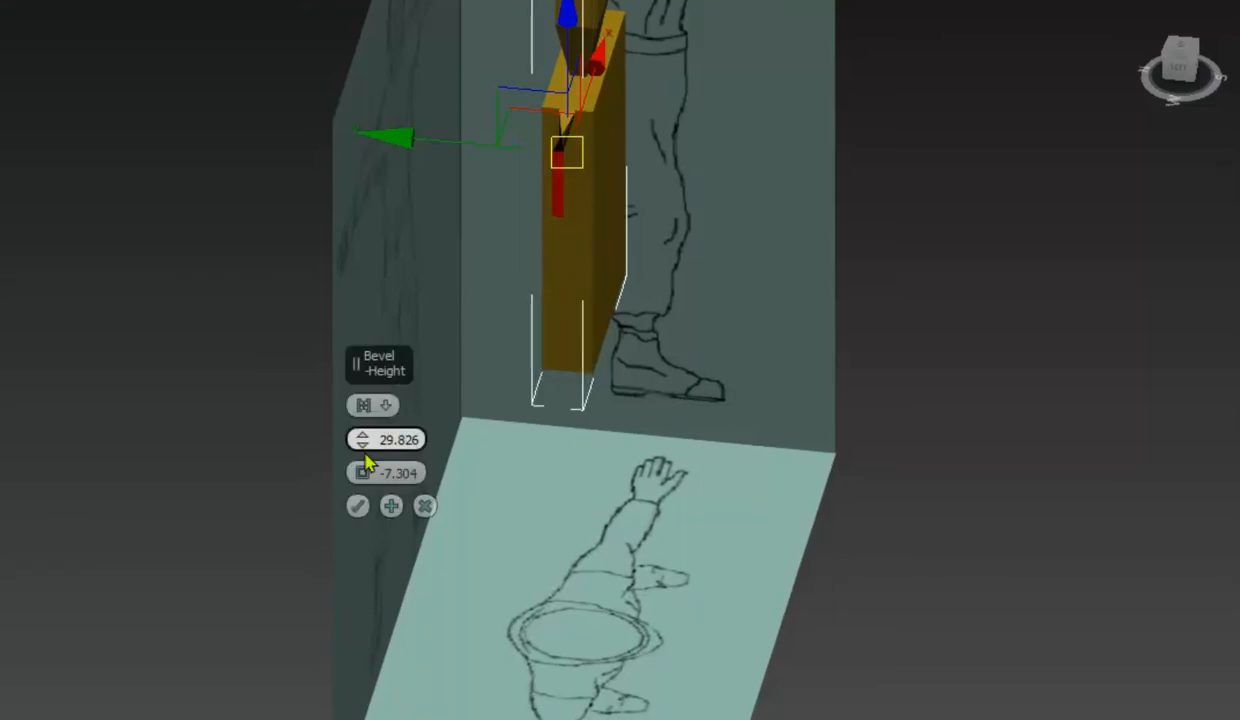
drag(365, 471, 367, 446)
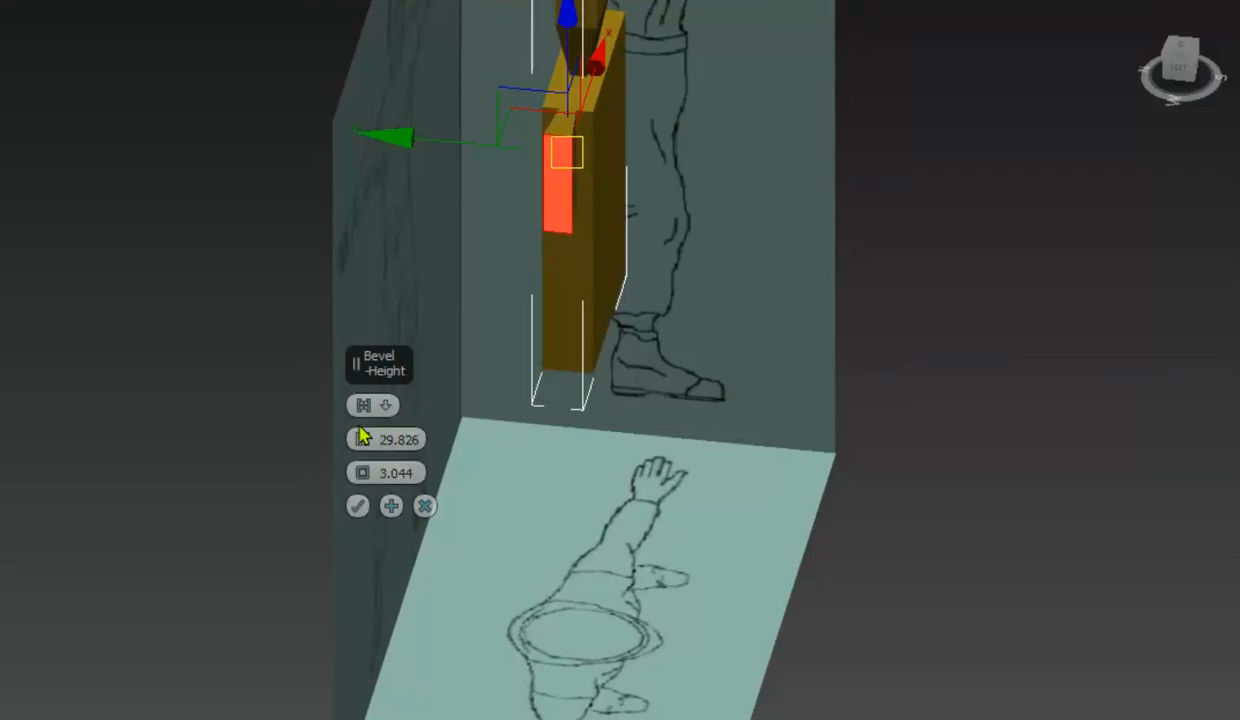
drag(359, 455, 363, 402)
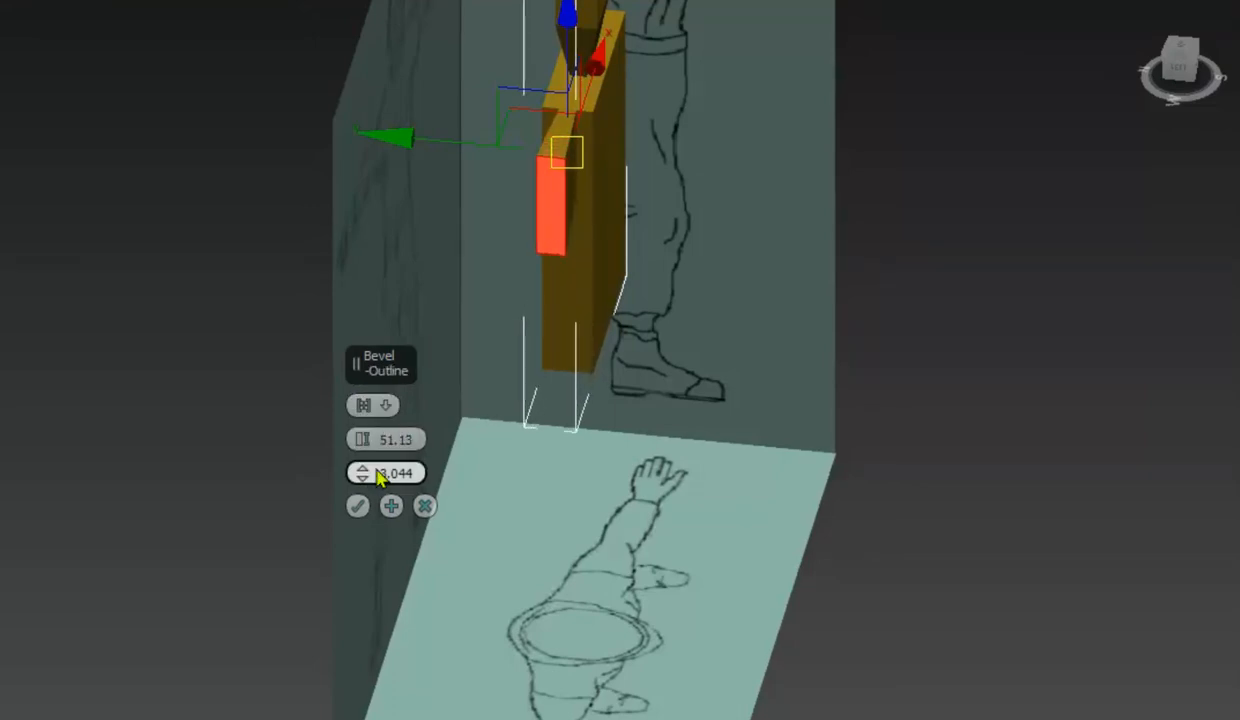
click(1184, 80)
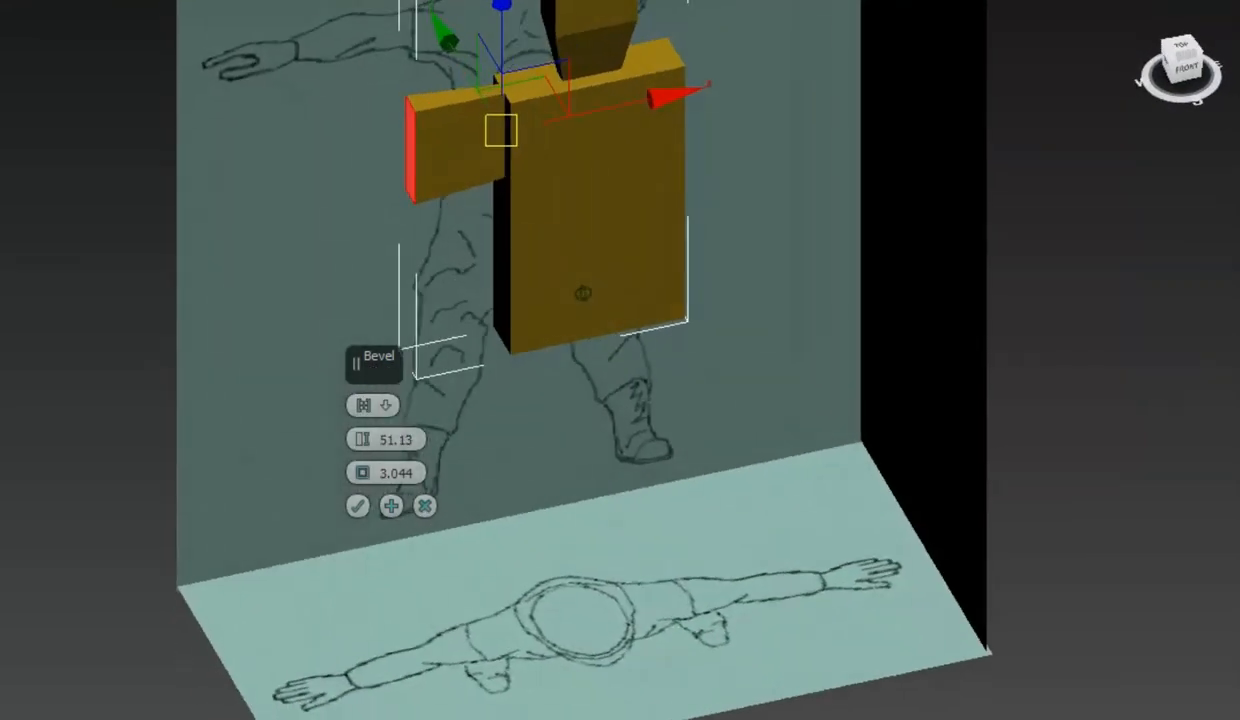
mouse_move(361, 473)
mouse_down()
mouse_move(362, 487)
mouse_move(363, 476)
mouse_up()
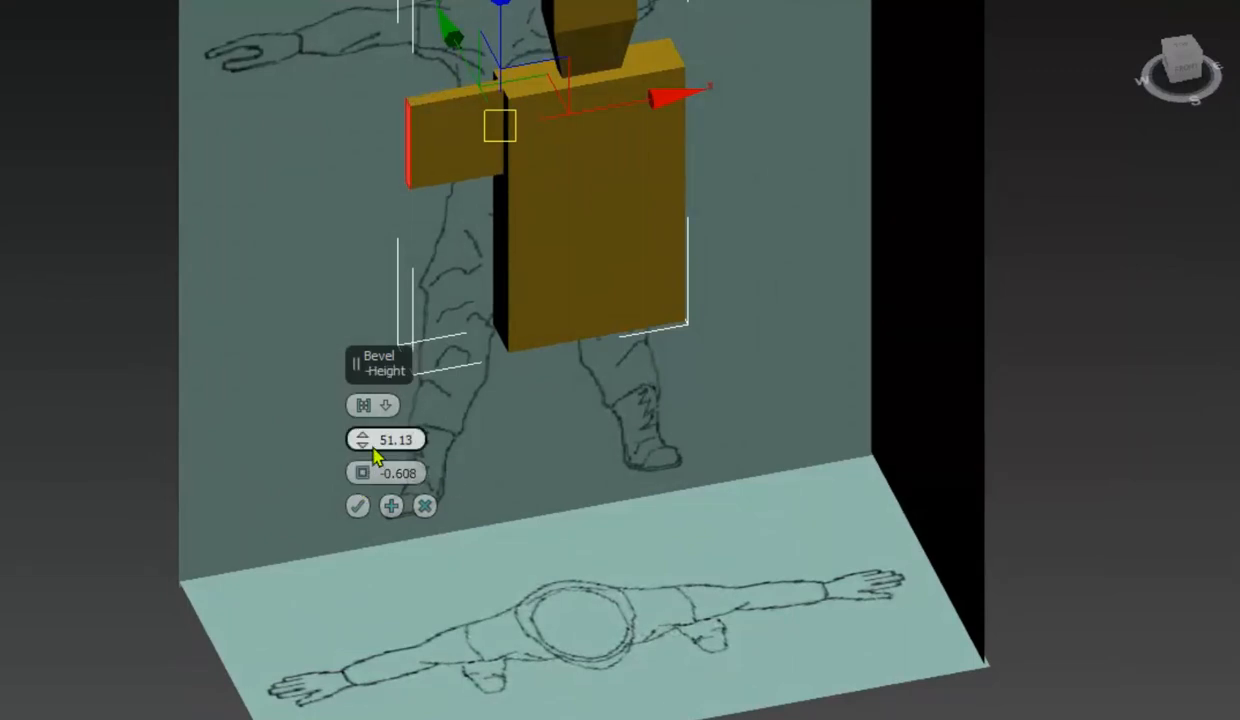
drag(362, 437, 363, 381)
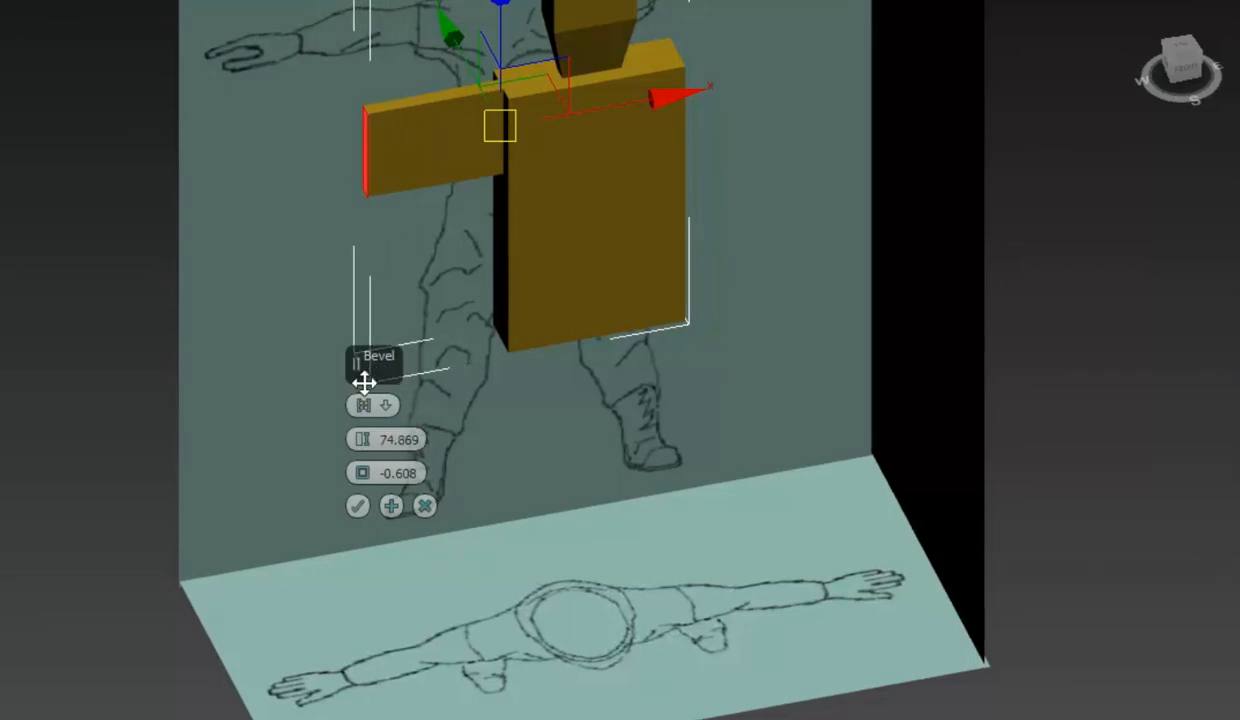
click(391, 506)
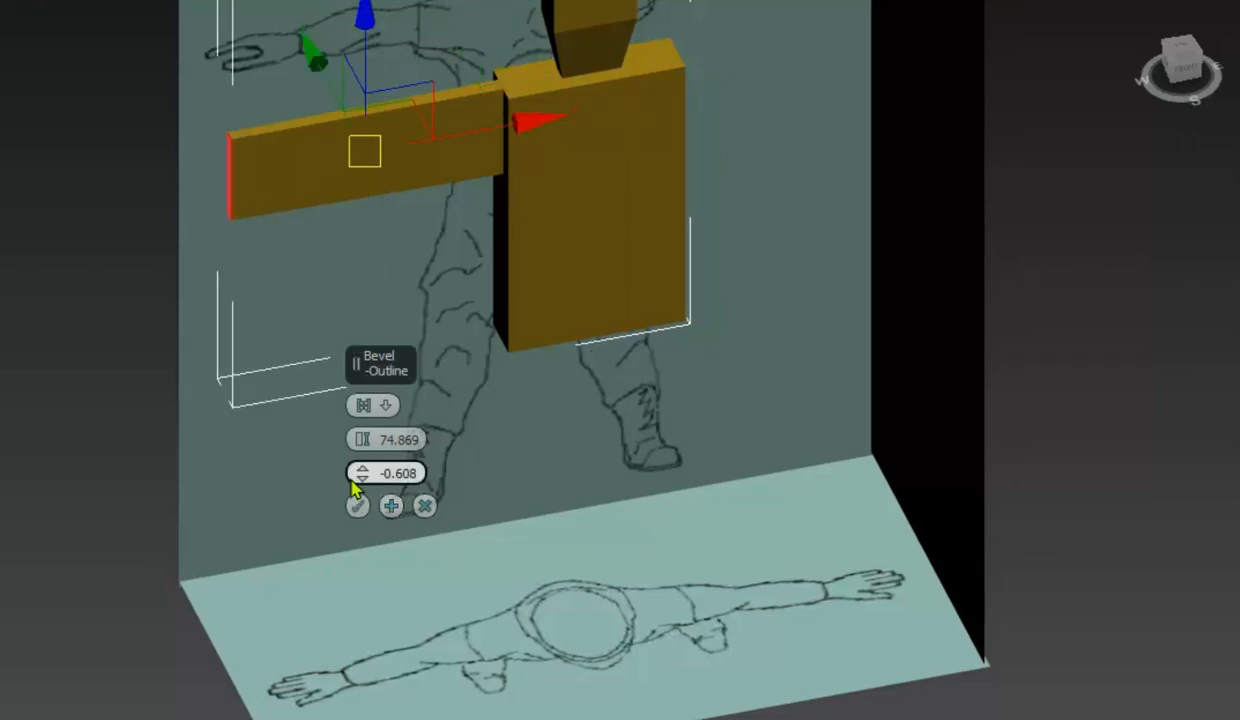
- Taper the arm's end with a bevel of height 39.565 and outline -6.086, and compare the shape with the front and side references
mouse_move(360, 478)
mouse_down()
mouse_move(360, 497)
mouse_move(362, 463)
mouse_move(362, 498)
mouse_up()
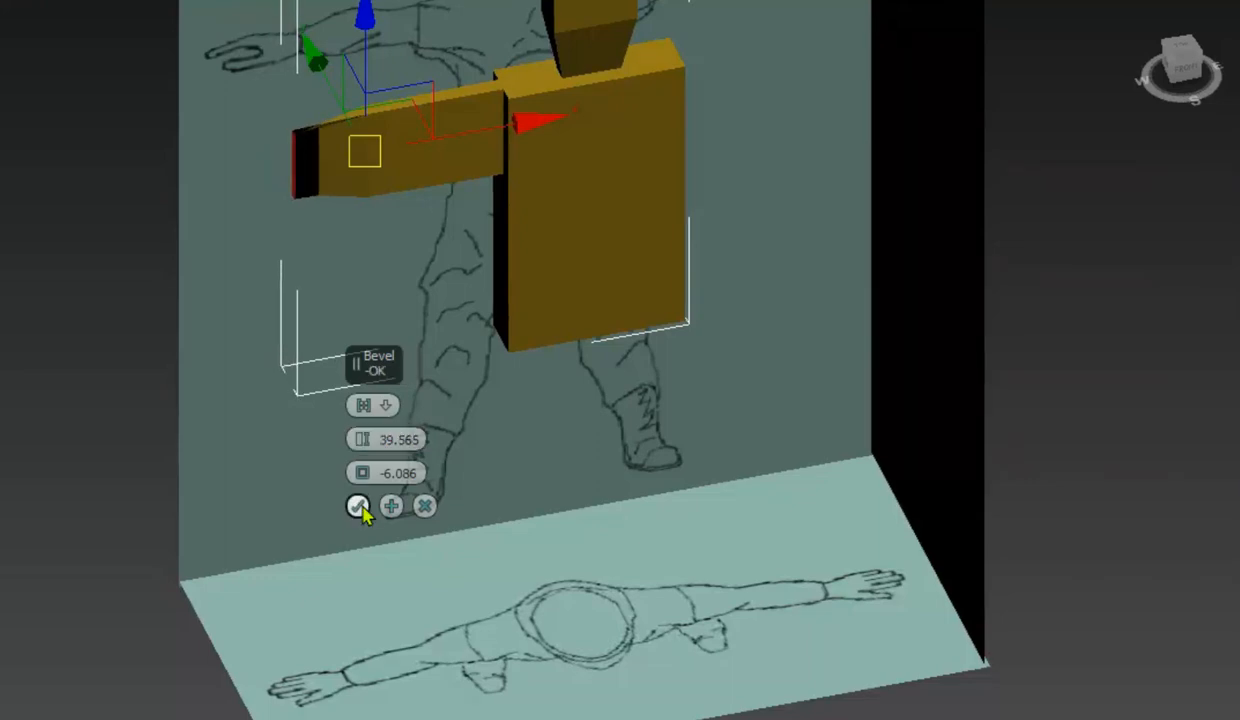
click(1176, 68)
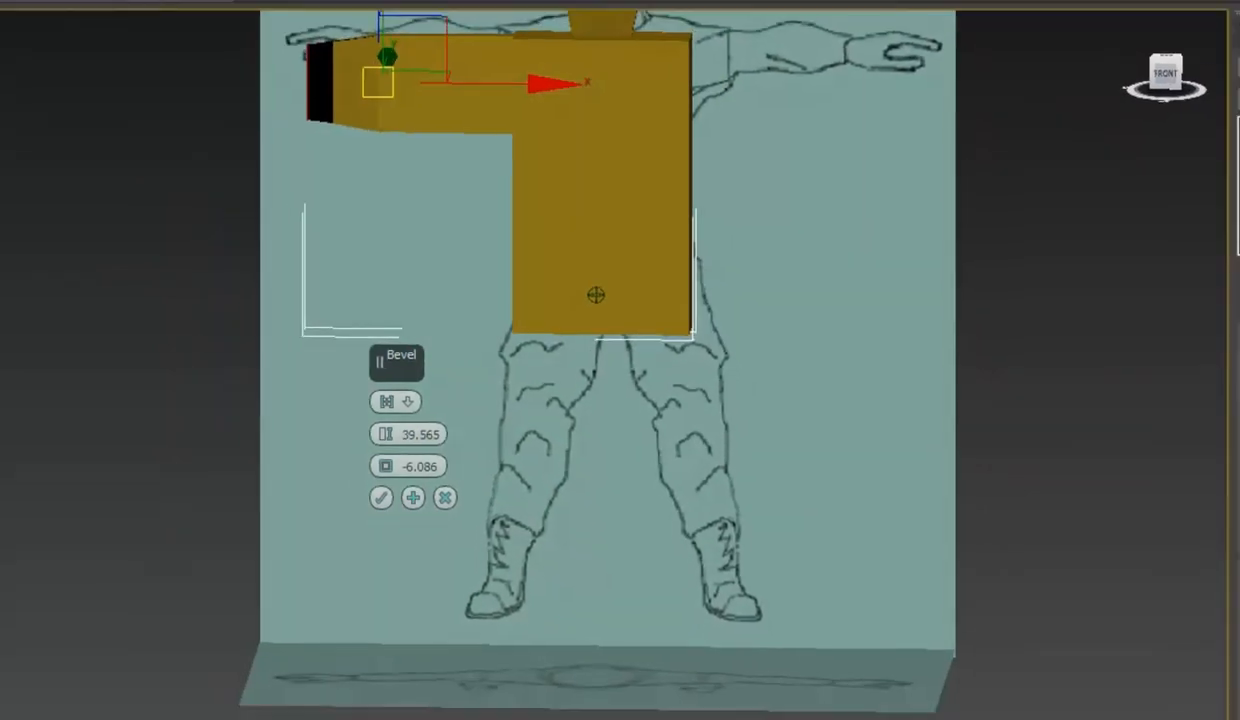
scroll(911, 281, up, 5)
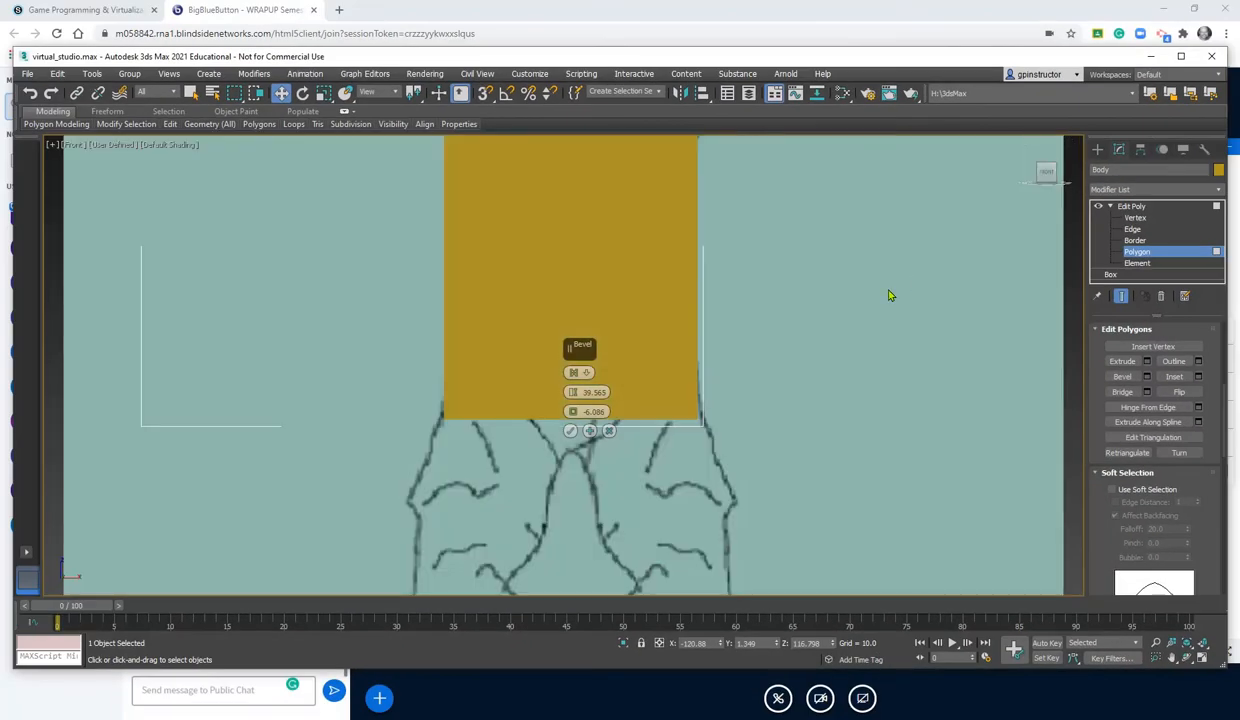
scroll(890, 295, down, 5)
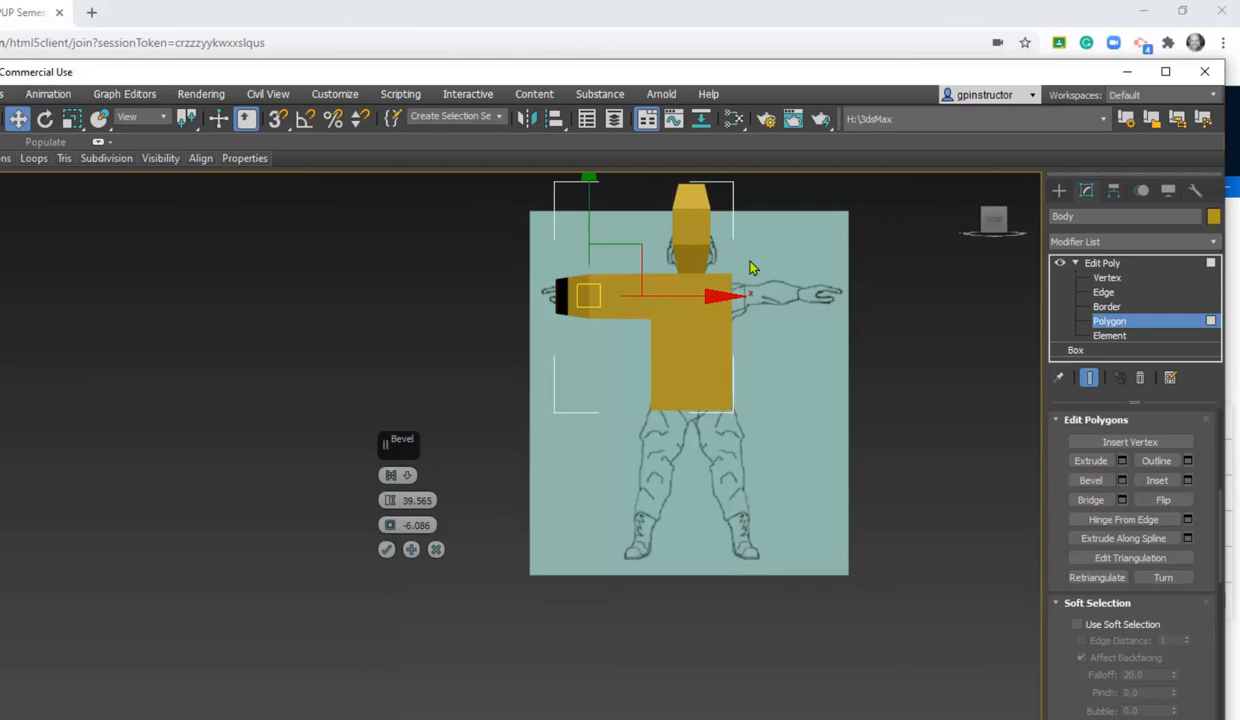
key(l)
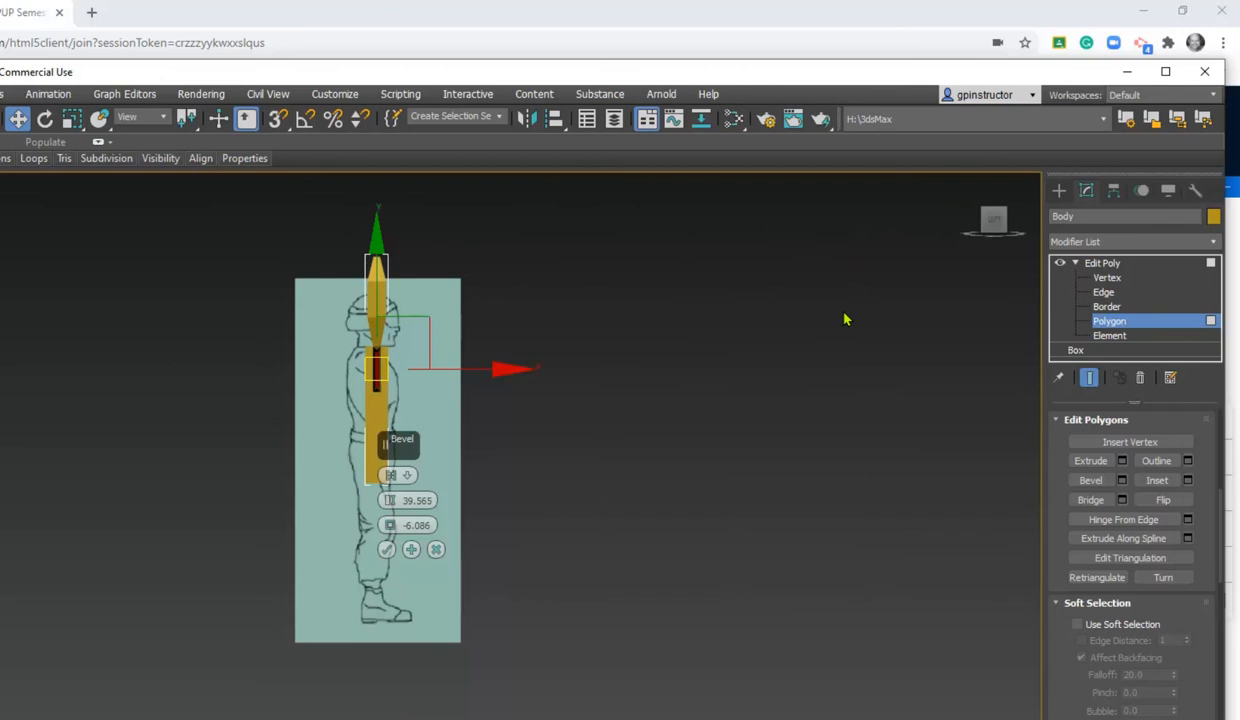
key(f)
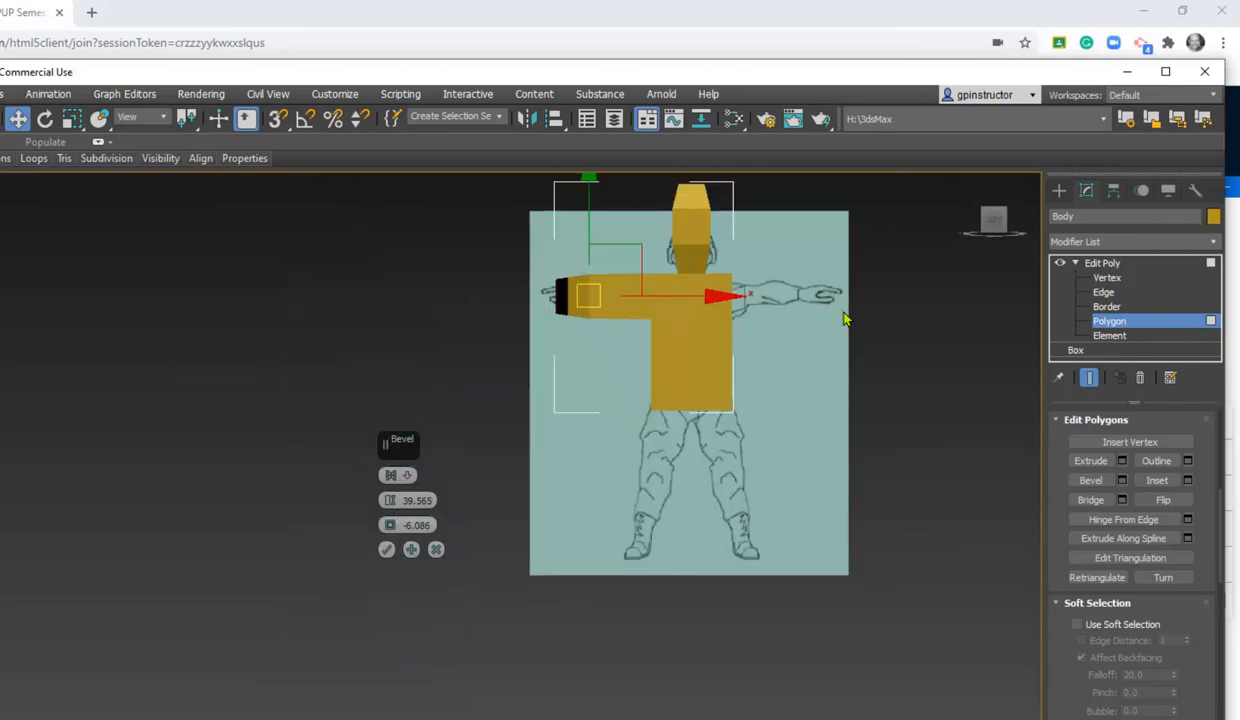
middle_drag(852, 327, 775, 438)
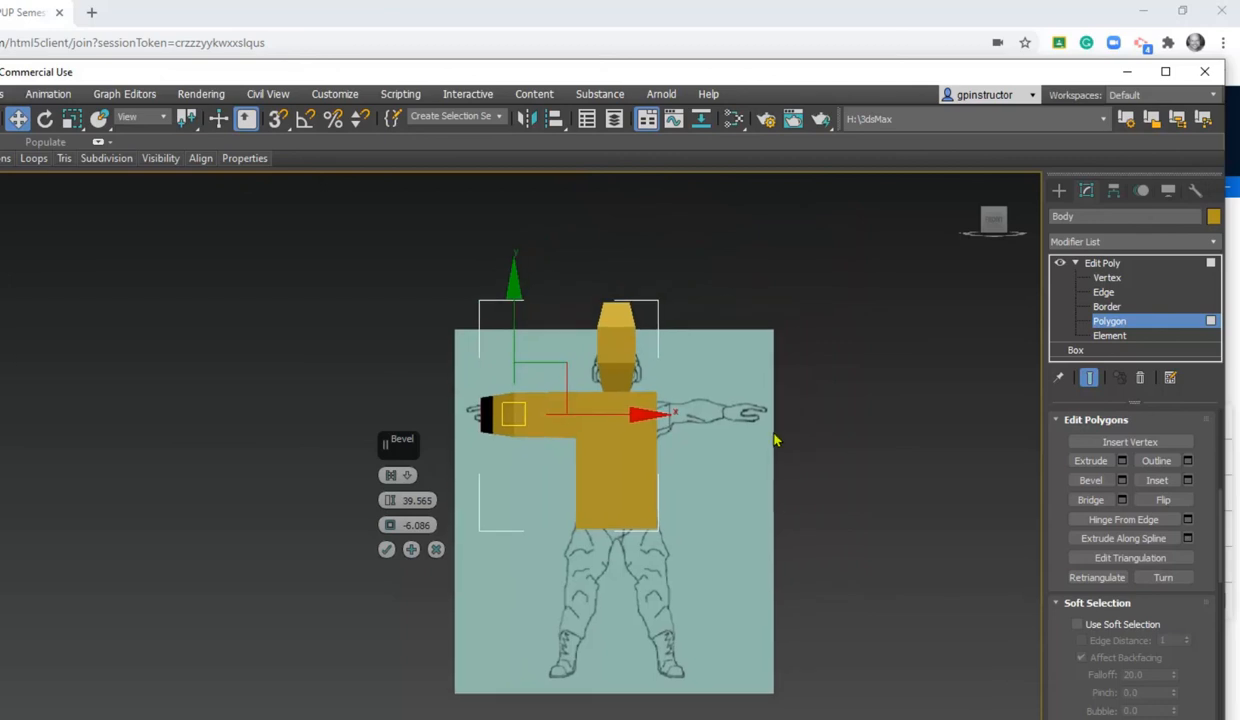